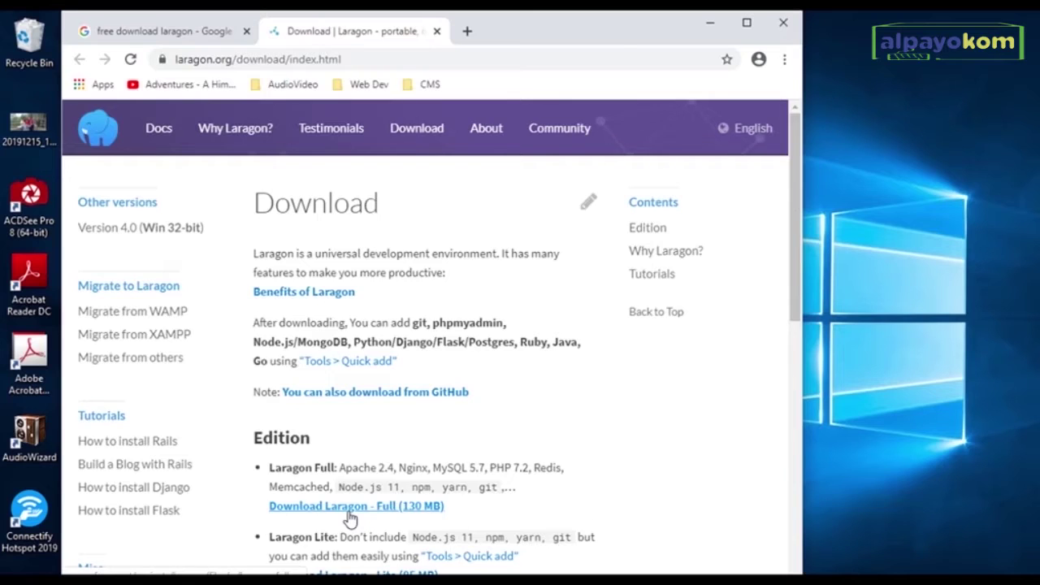
Step: Start downloading the Laragon Full edition (130 MB) from the Laragon download page
{"action": "left_click", "coordinate": [345, 498]}
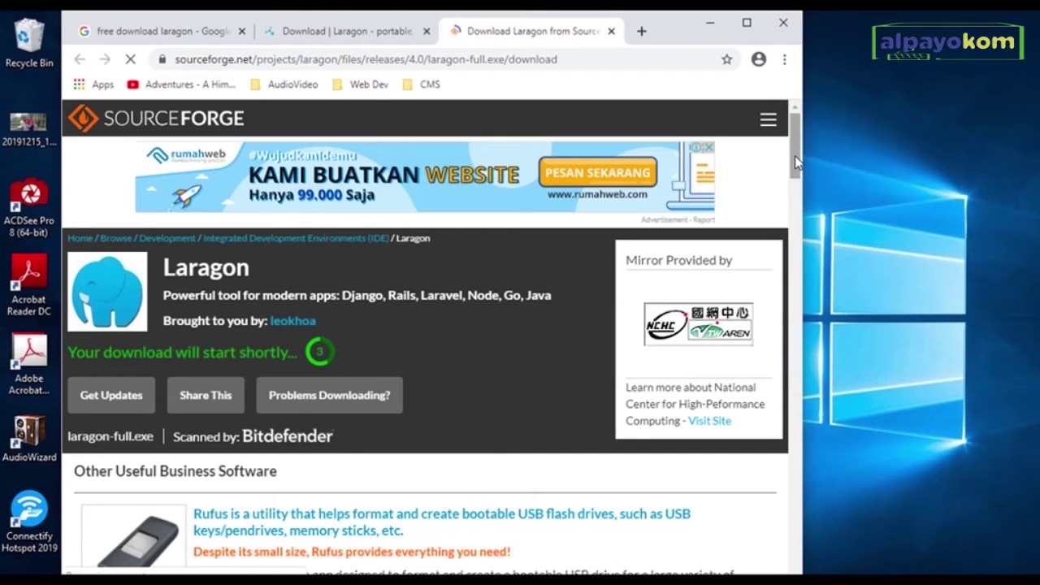
{"action": "mouse_move", "coordinate": [795, 162]}
{"action": "left_mouse_down"}
{"action": "mouse_move", "coordinate": [797, 189]}
{"action": "mouse_move", "coordinate": [803, 160]}
{"action": "left_mouse_up"}
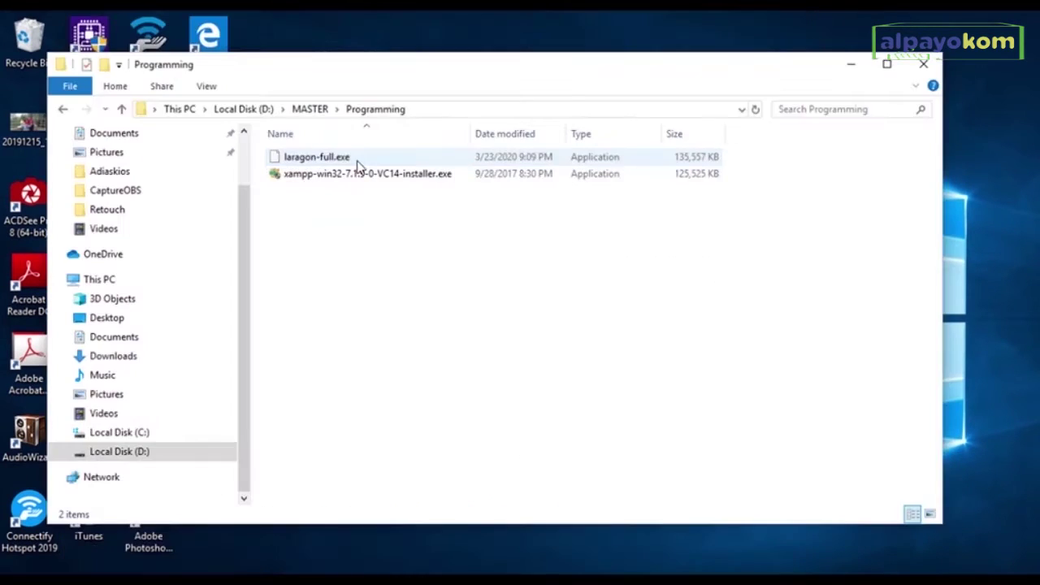
Step: Launch laragon-full.exe from D:\MASTER\Programming, allow it to make changes and accept English as the setup language
{"action": "double_click", "coordinate": [385, 157]}
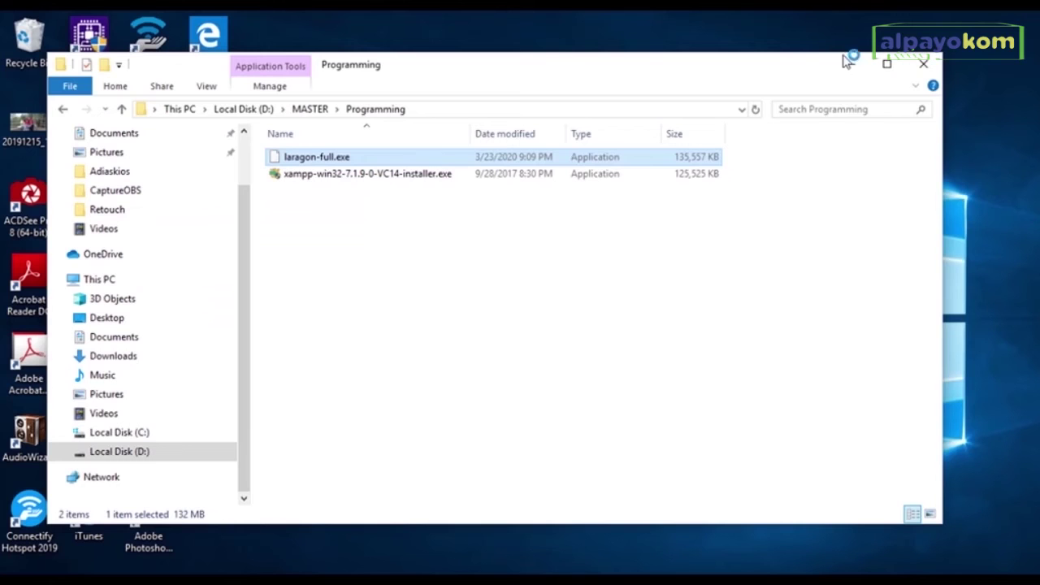
{"action": "left_click", "coordinate": [885, 63]}
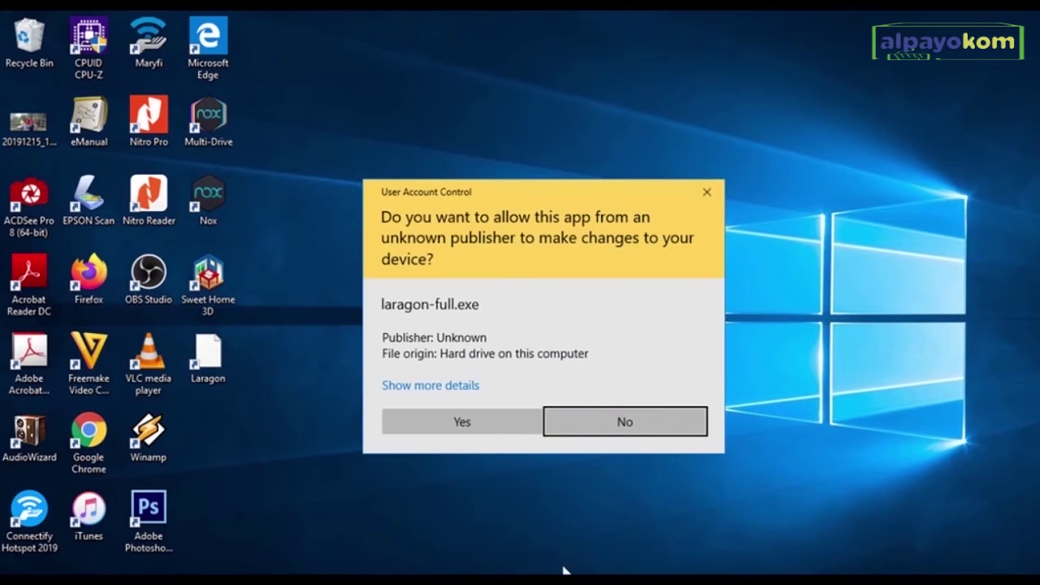
{"action": "left_click", "coordinate": [460, 429]}
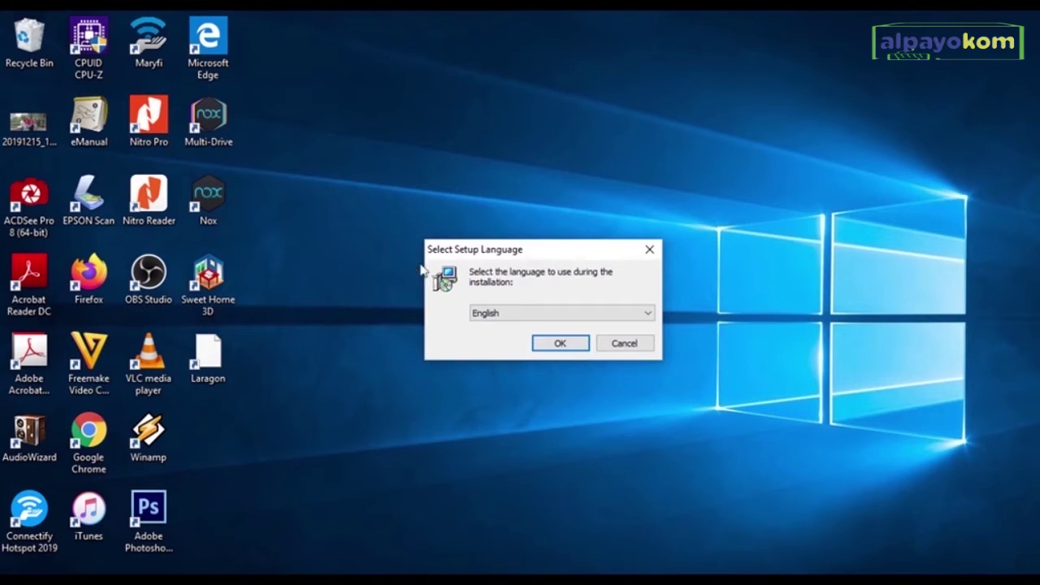
{"action": "left_click_drag", "start_coordinate": [532, 258], "coordinate": [408, 175]}
{"action": "left_click", "coordinate": [424, 266]}
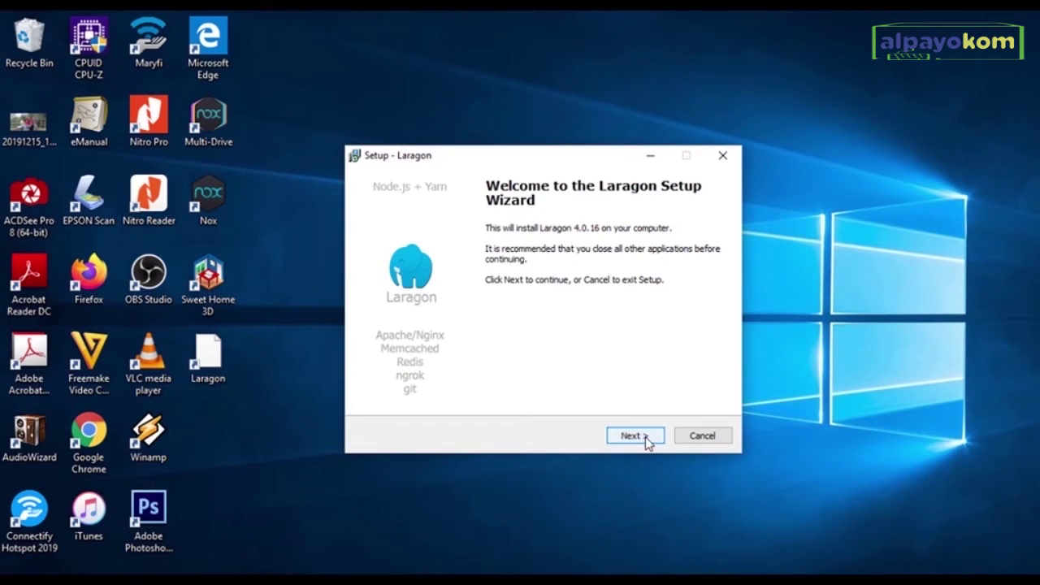
Step: Install Laragon into C:\laragon, keeping automatic start, auto virtual hosts and the Notepad++ & Terminal option enabled
{"action": "left_click", "coordinate": [635, 437]}
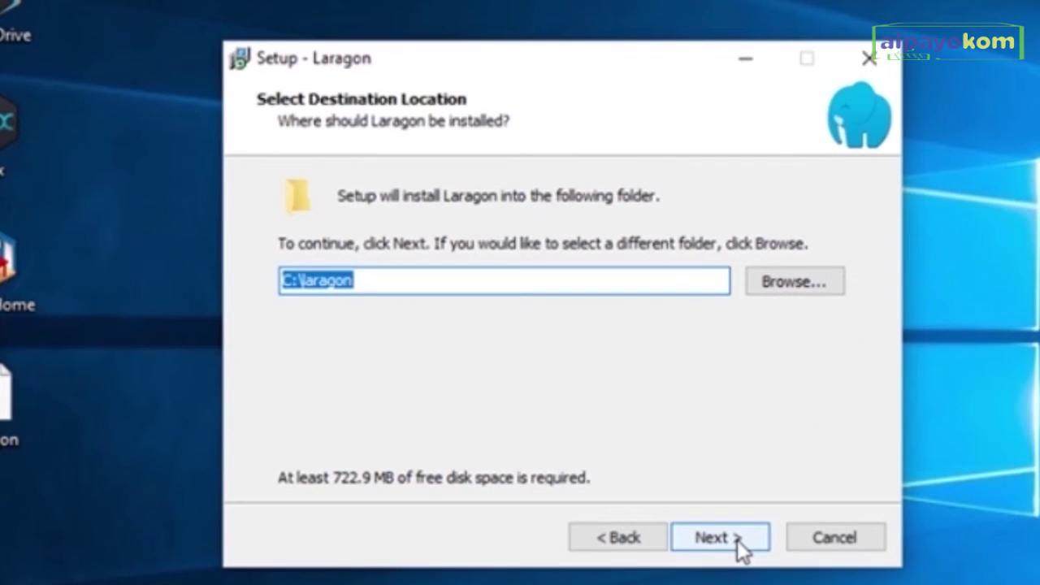
{"action": "left_click", "coordinate": [737, 540]}
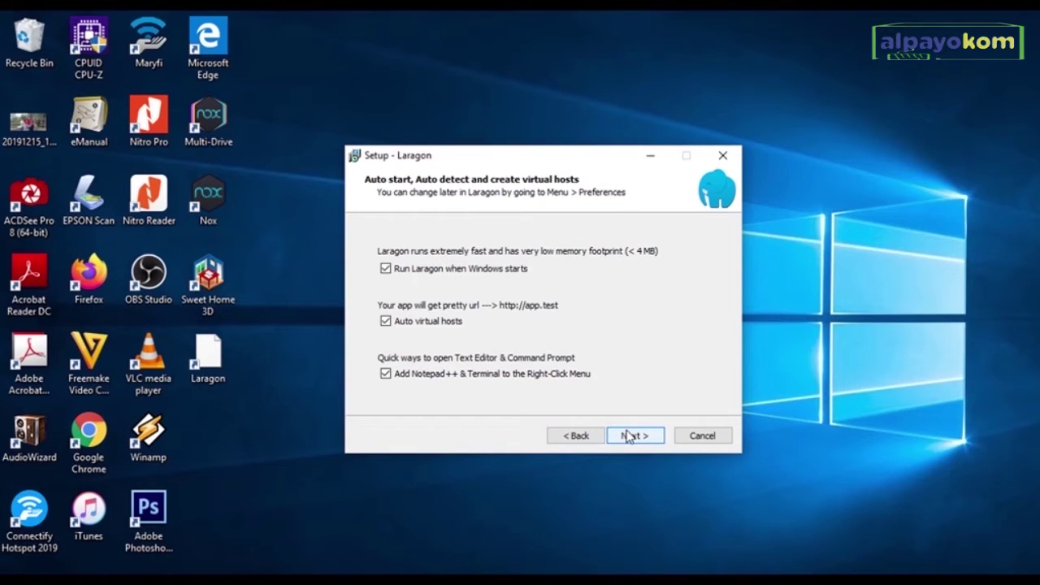
{"action": "left_click", "coordinate": [634, 437]}
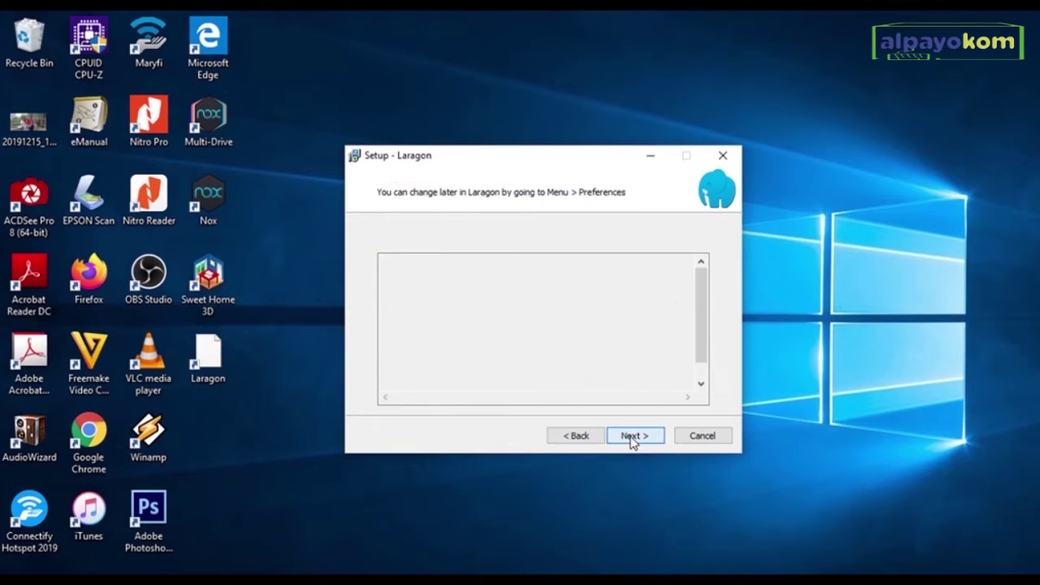
{"action": "left_click", "coordinate": [632, 437]}
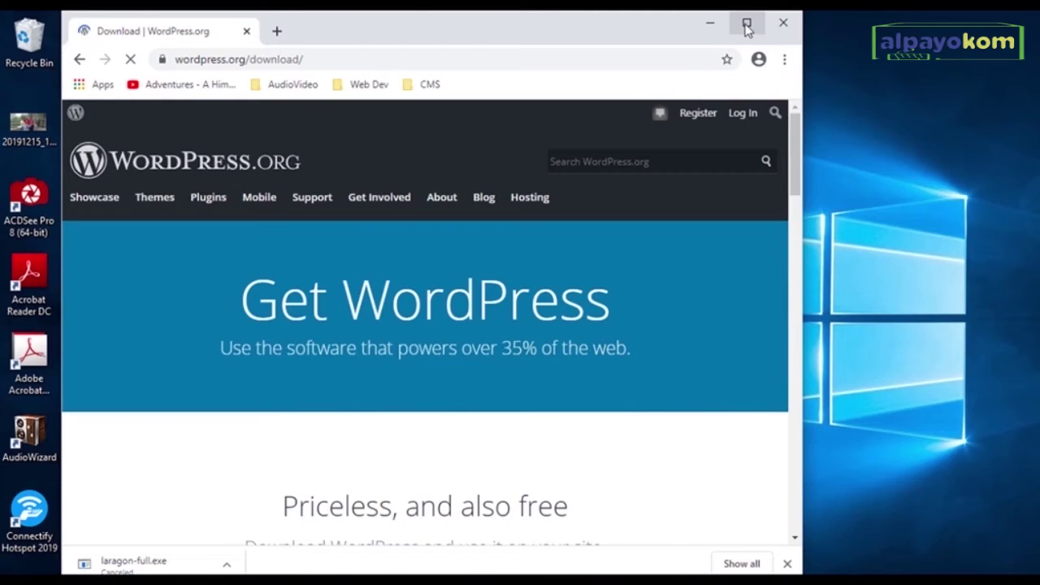
{"action": "left_click", "coordinate": [745, 23]}
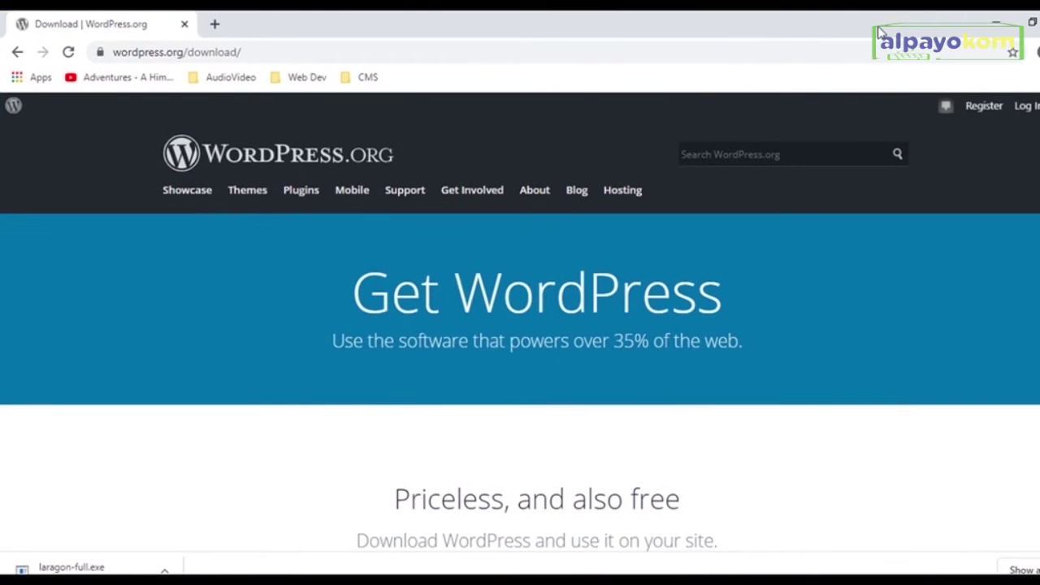
{"action": "left_click", "coordinate": [1031, 23]}
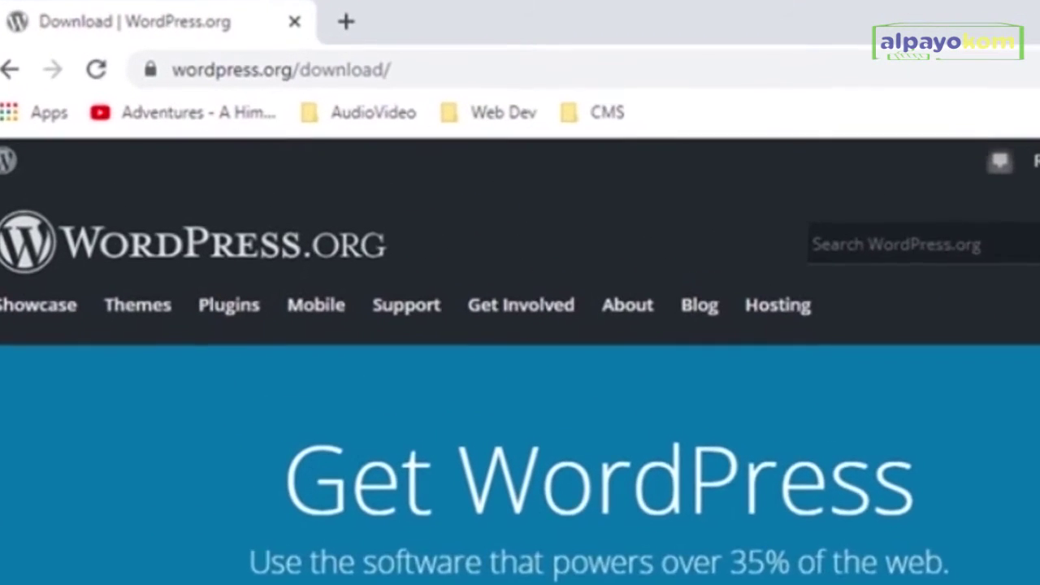
{"action": "scroll", "coordinate": [792, 217], "scroll_direction": "down", "scroll_amount": 3}
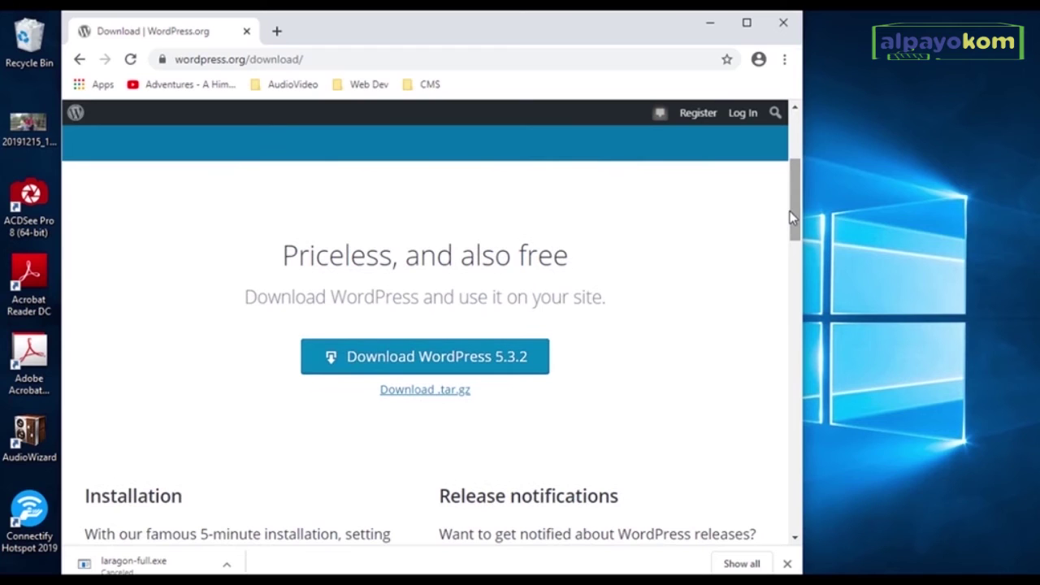
{"action": "left_click", "coordinate": [469, 370]}
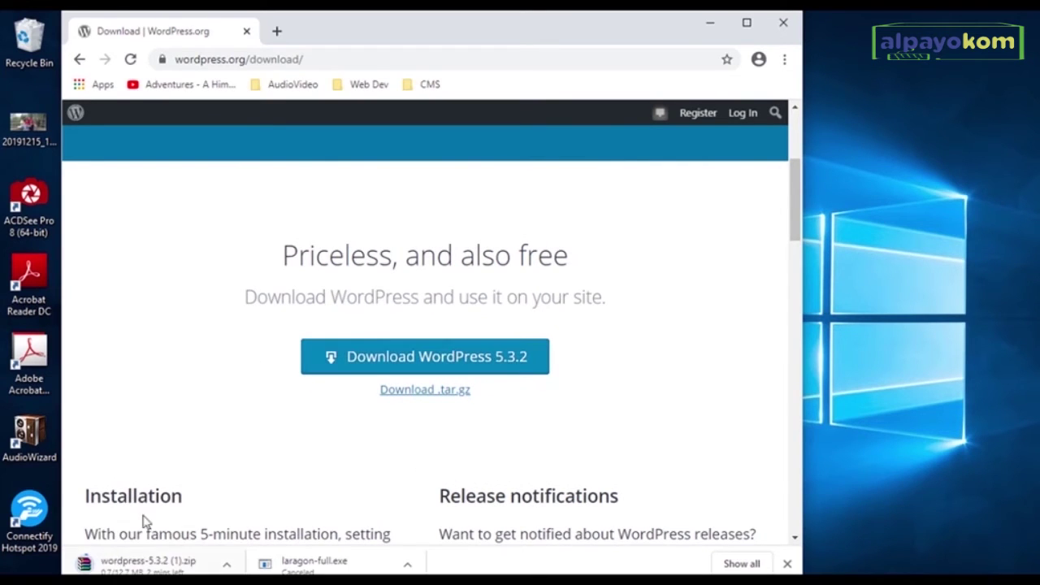
{"action": "left_click", "coordinate": [226, 562]}
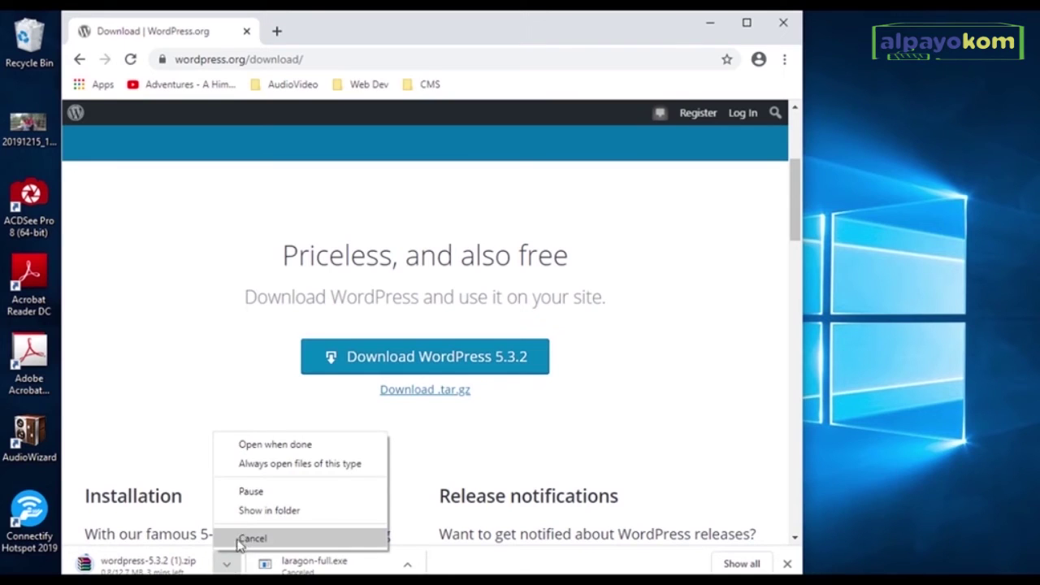
{"action": "left_click", "coordinate": [248, 537]}
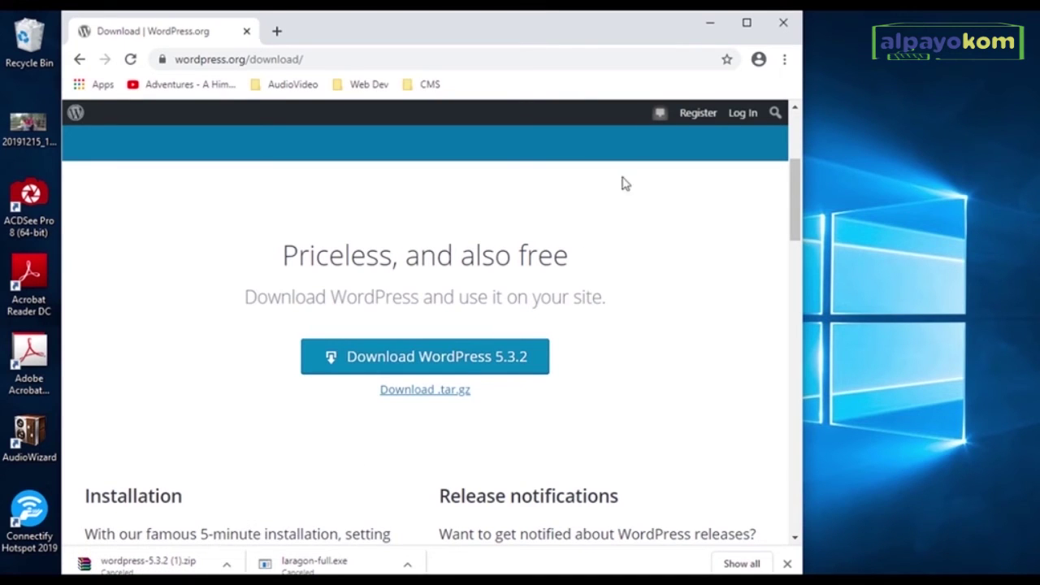
Step: Minimize the browser and start all Laragon services
{"action": "left_click", "coordinate": [707, 24]}
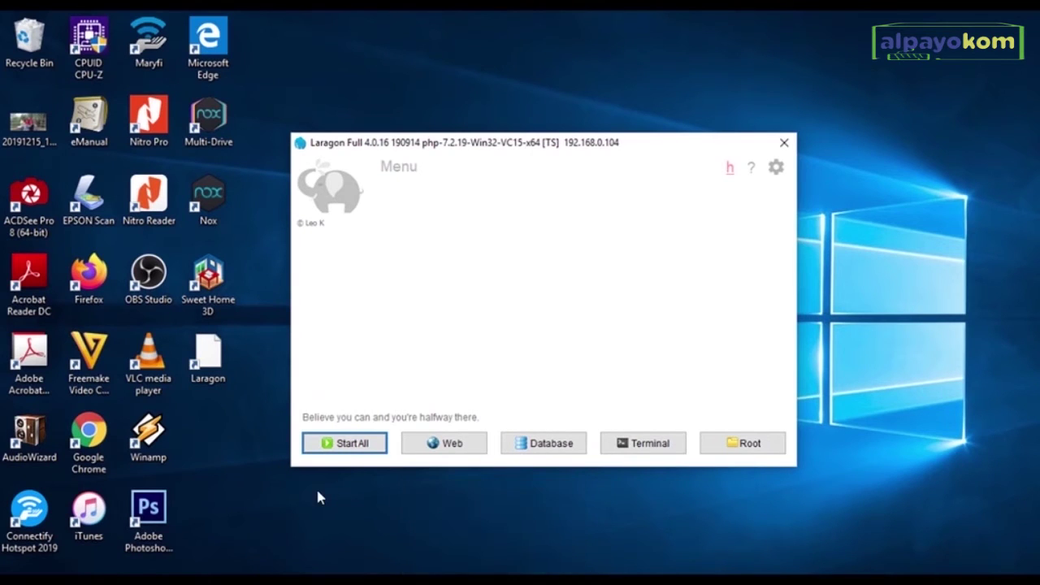
{"action": "left_click", "coordinate": [351, 448]}
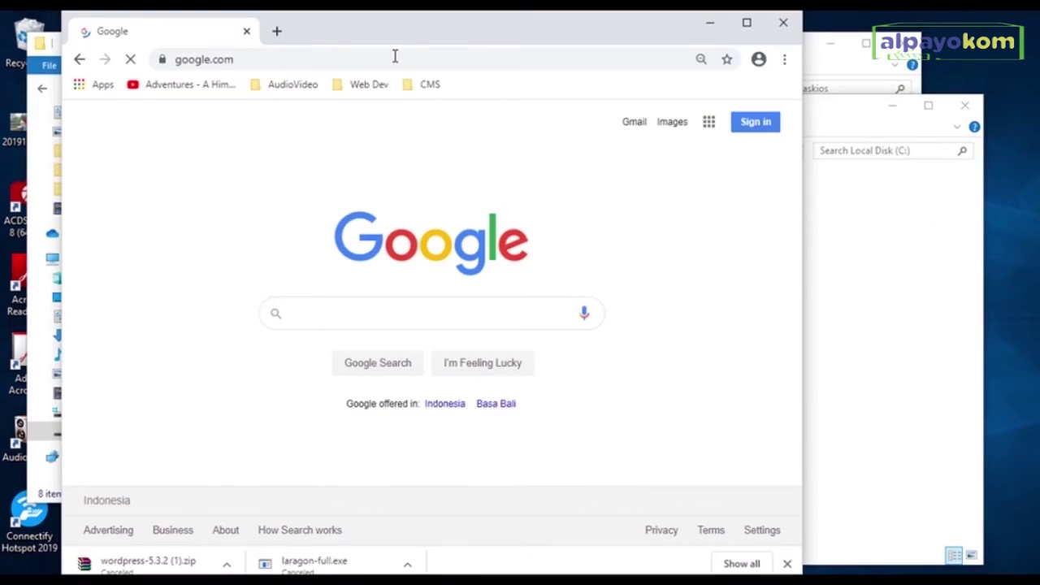
Step: Search Google for "donwload phpmyadmin" and open the official phpMyAdmin Downloads page in a new tab
{"action": "type", "text": "donwload p"}
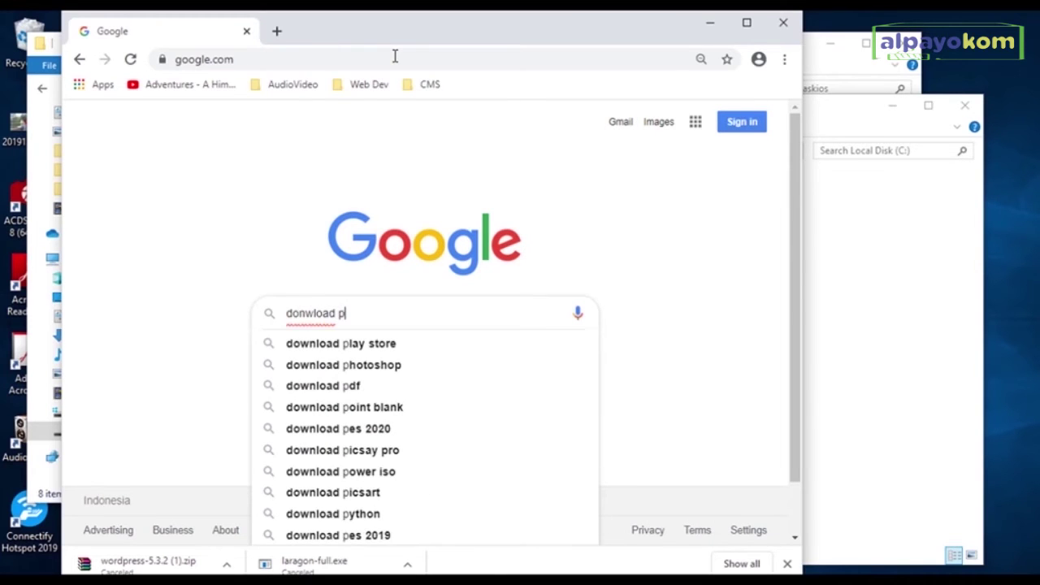
{"action": "type", "text": "hpmyadmin"}
{"action": "key", "text": "Return"}
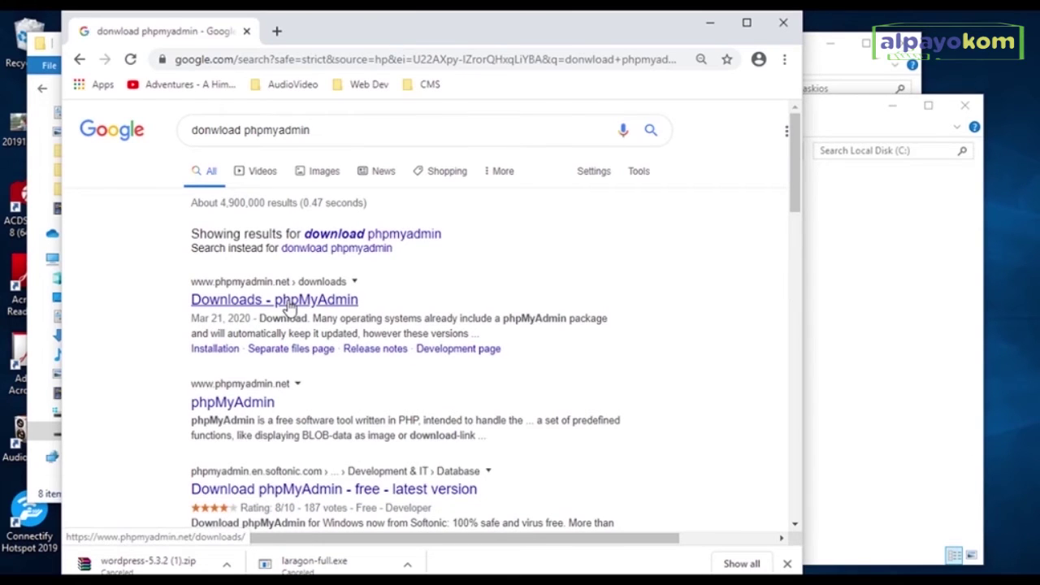
{"action": "right_click", "coordinate": [288, 304]}
{"action": "left_click", "coordinate": [299, 313]}
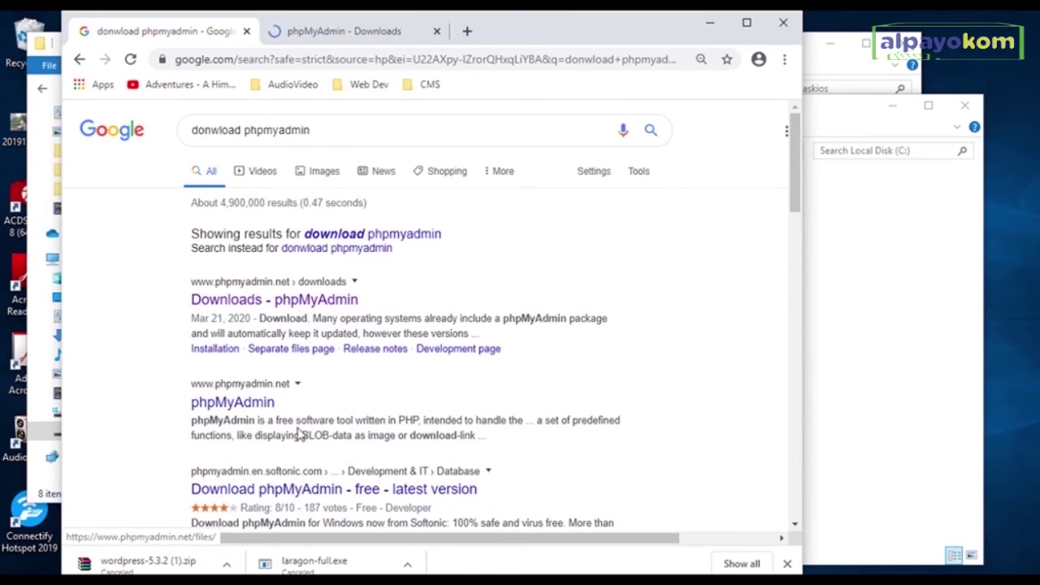
{"action": "left_click", "coordinate": [374, 34]}
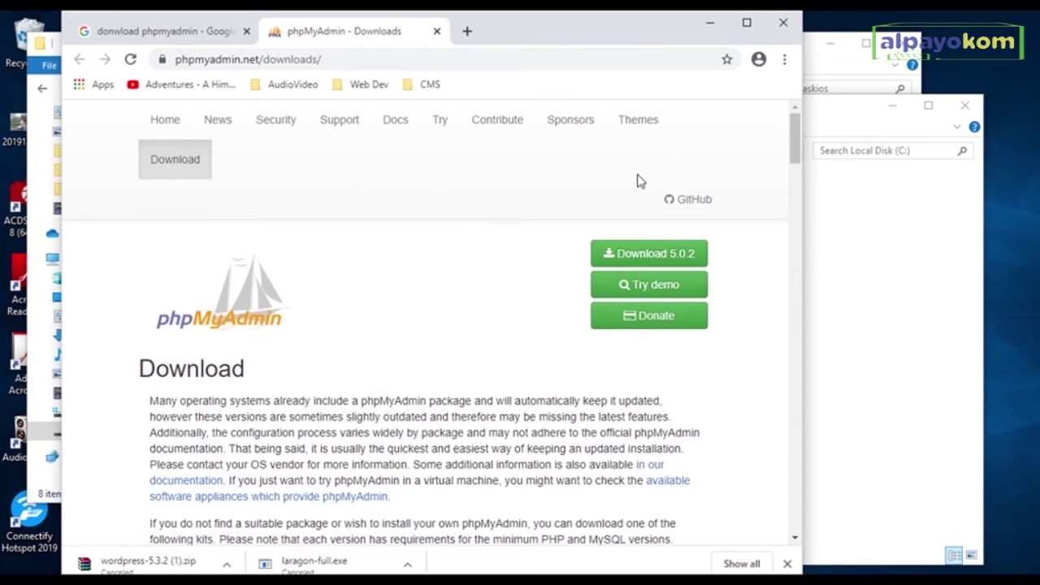
Step: Switch to File Explorer and paste the copied phpMyAdmin-5.0.2-all-languages.zip archive into C:\laragon\etc\apps
{"action": "left_click", "coordinate": [710, 24]}
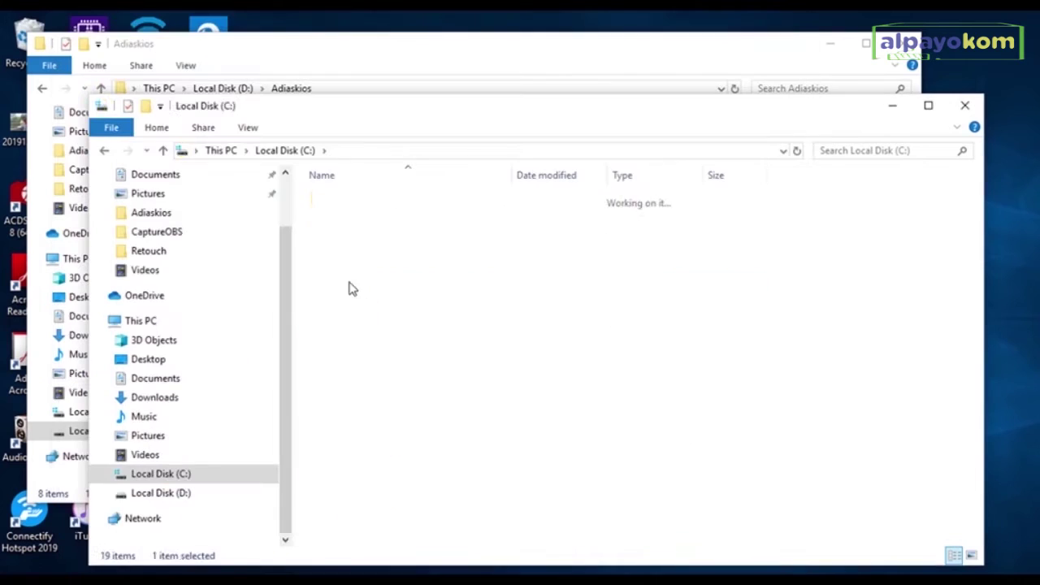
{"action": "double_click", "coordinate": [353, 248]}
{"action": "double_click", "coordinate": [355, 241]}
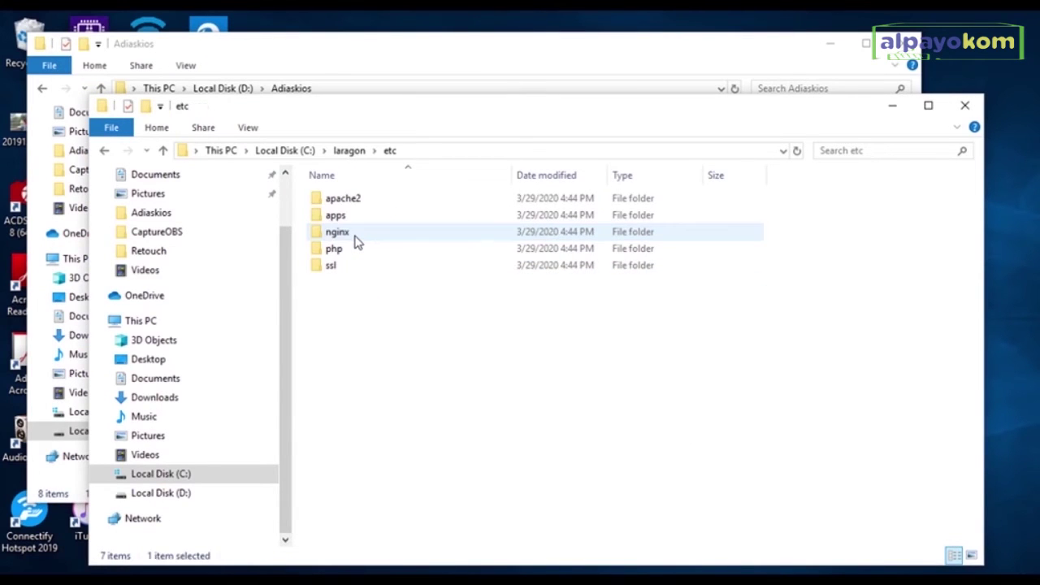
{"action": "double_click", "coordinate": [372, 224]}
{"action": "right_click", "coordinate": [370, 339]}
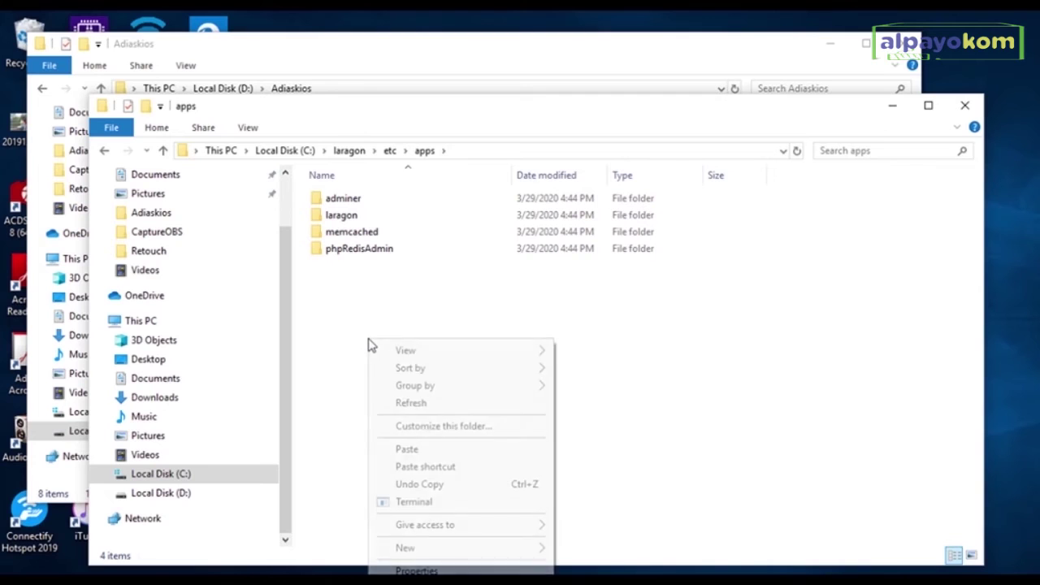
{"action": "left_click", "coordinate": [431, 455]}
Step: Extract the phpMyAdmin zip archive into its own phpMyAdmin-5.0.2-all-languages folder inside apps
{"action": "right_click", "coordinate": [435, 261]}
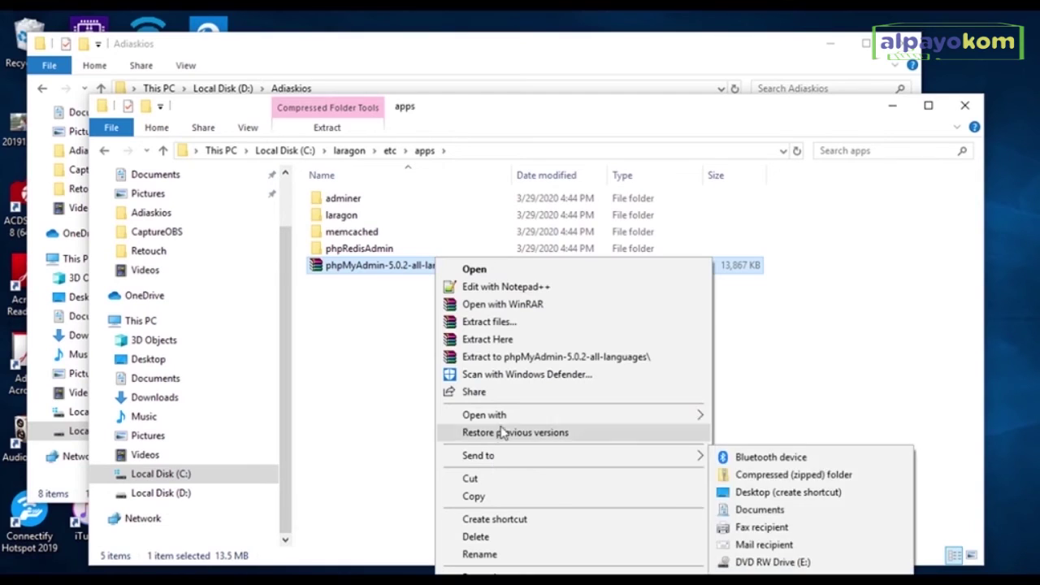
{"action": "left_click", "coordinate": [390, 382]}
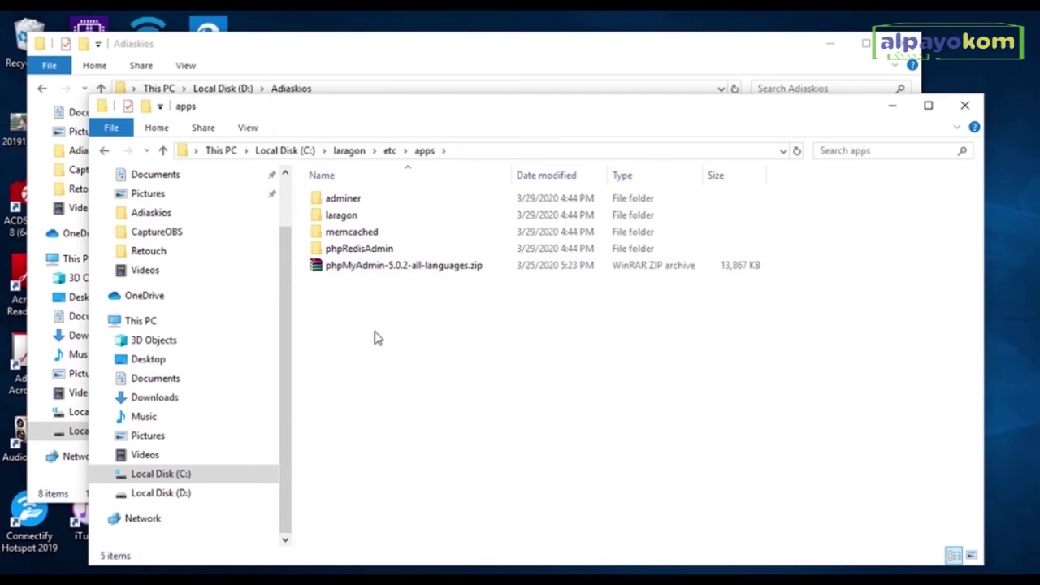
{"action": "right_click", "coordinate": [395, 265]}
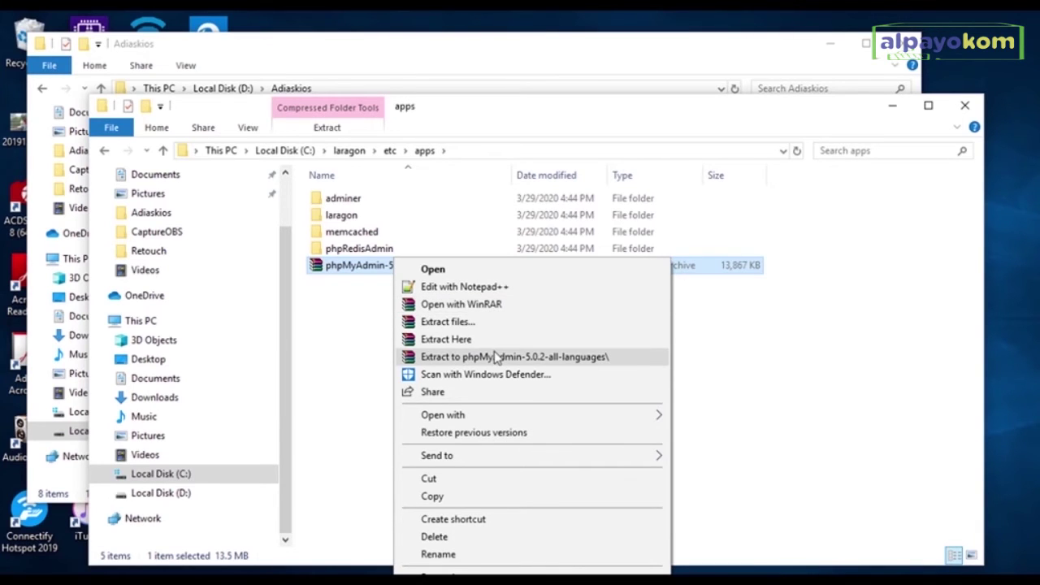
{"action": "left_click", "coordinate": [495, 356]}
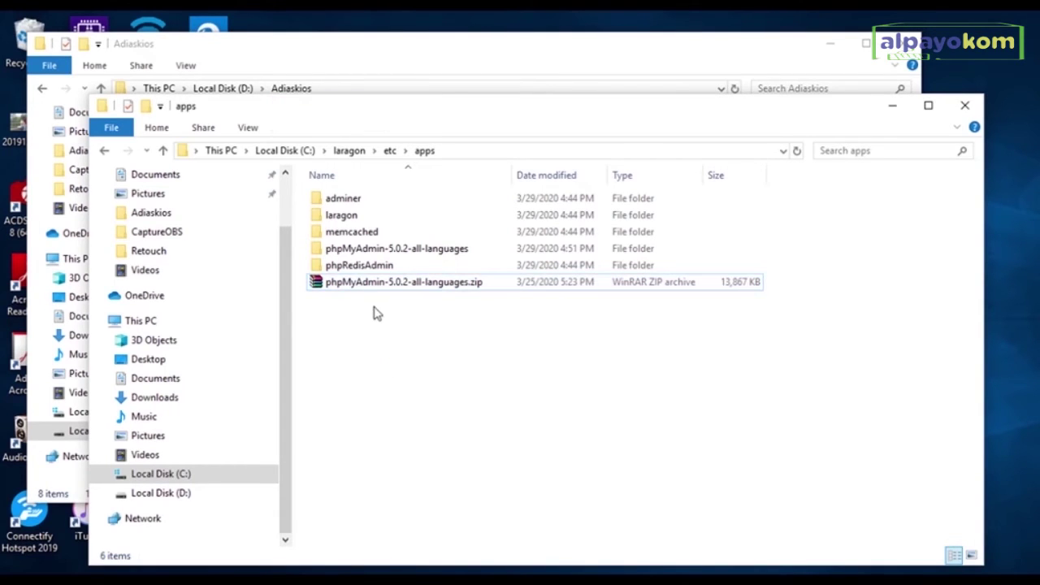
Step: Move the inner phpMyAdmin-5.0.2-all-languages folder from the extracted folder of the same name up into C:\laragon\etc\apps
{"action": "left_click", "coordinate": [414, 253]}
{"action": "double_click", "coordinate": [413, 254]}
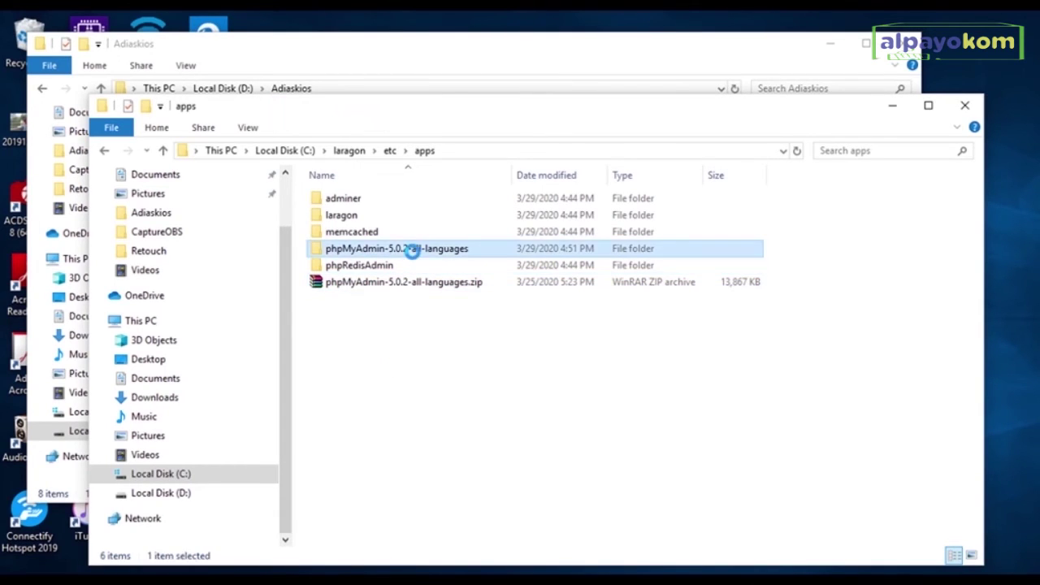
{"action": "double_click", "coordinate": [399, 248]}
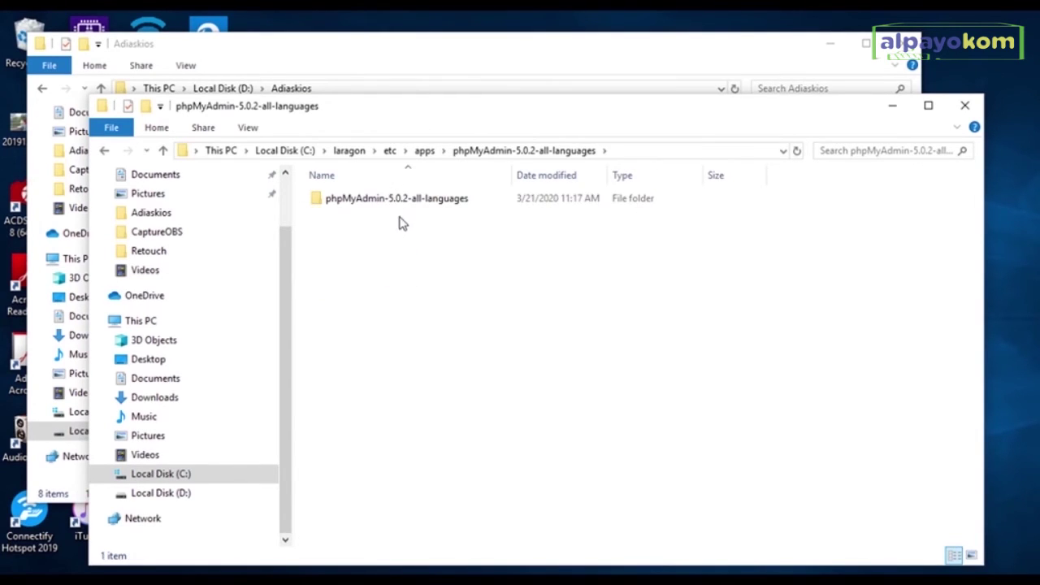
{"action": "double_click", "coordinate": [416, 202]}
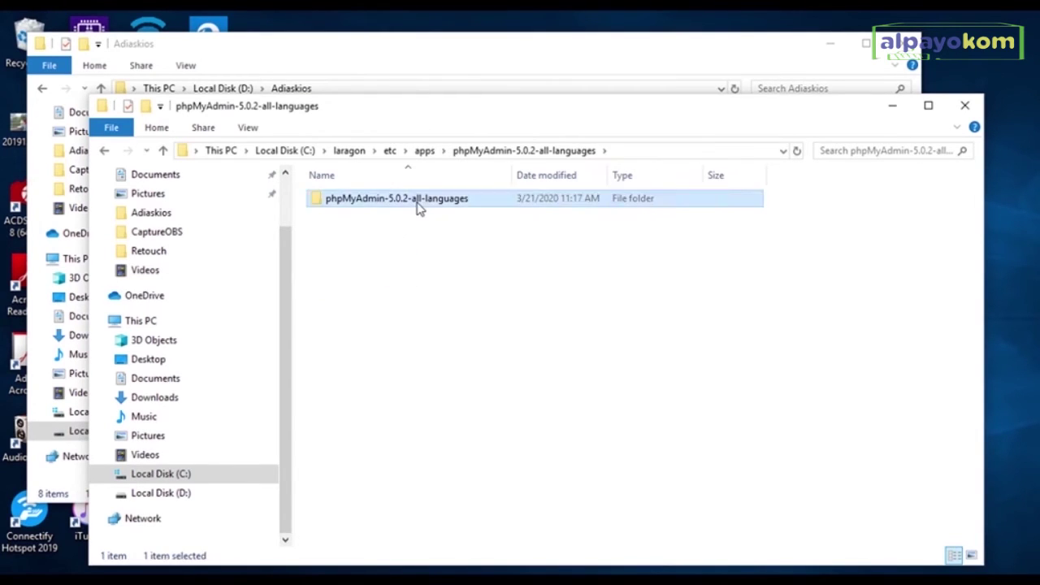
{"action": "left_click", "coordinate": [514, 152]}
{"action": "right_click", "coordinate": [374, 205]}
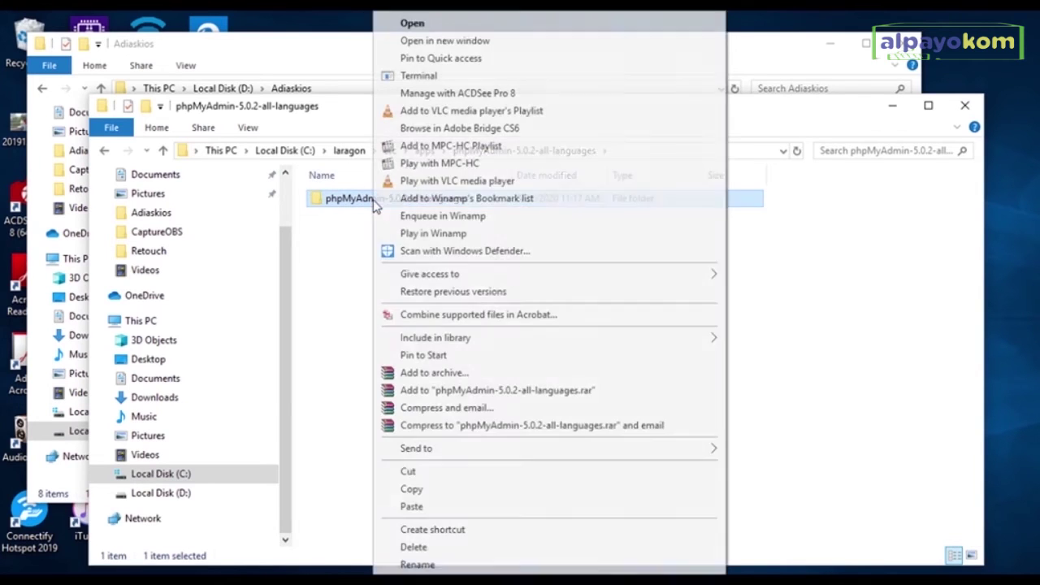
{"action": "left_click", "coordinate": [407, 472]}
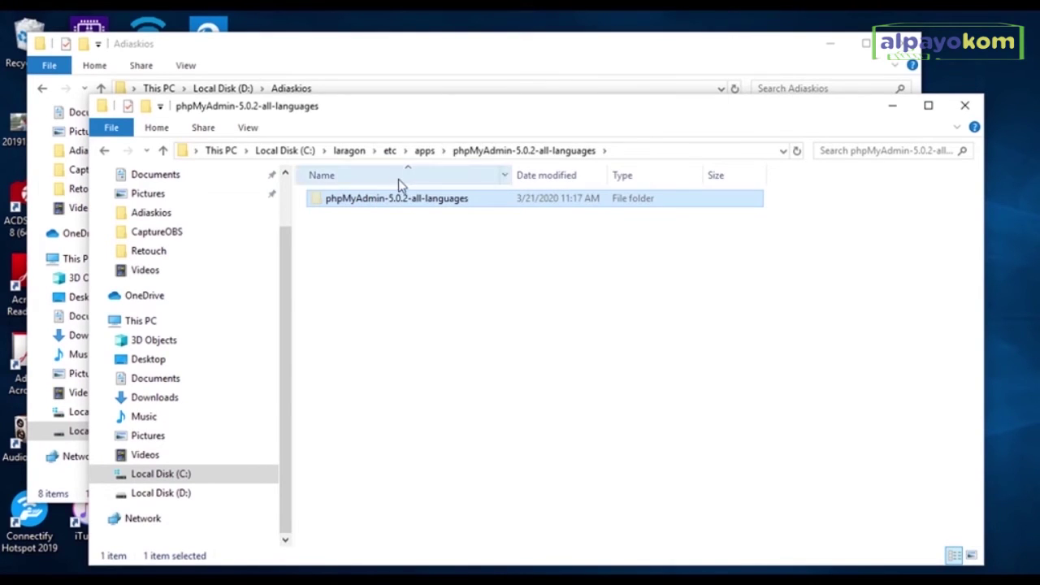
{"action": "left_click", "coordinate": [424, 151]}
{"action": "right_click", "coordinate": [387, 367]}
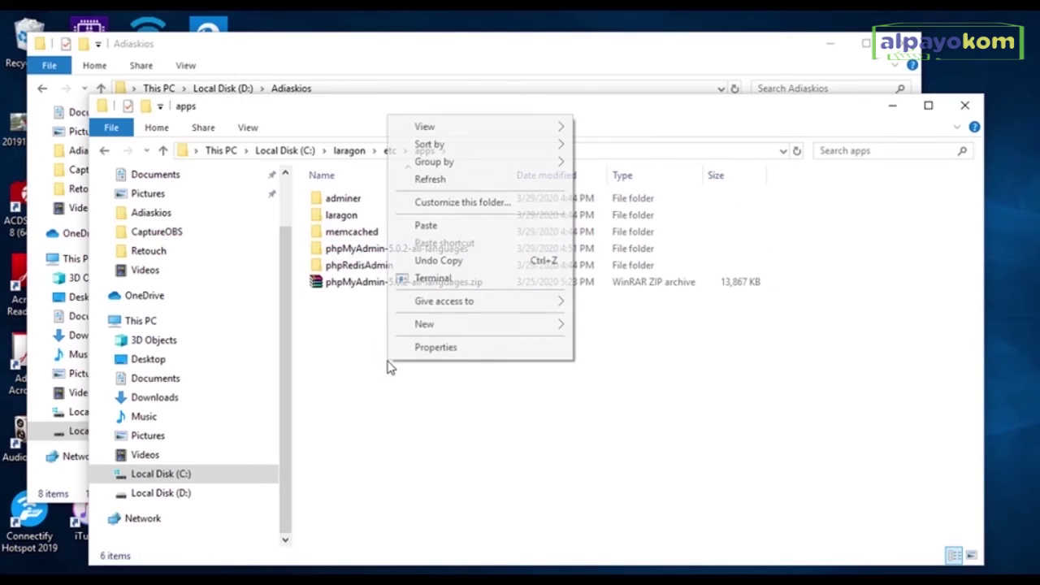
{"action": "left_click", "coordinate": [457, 226]}
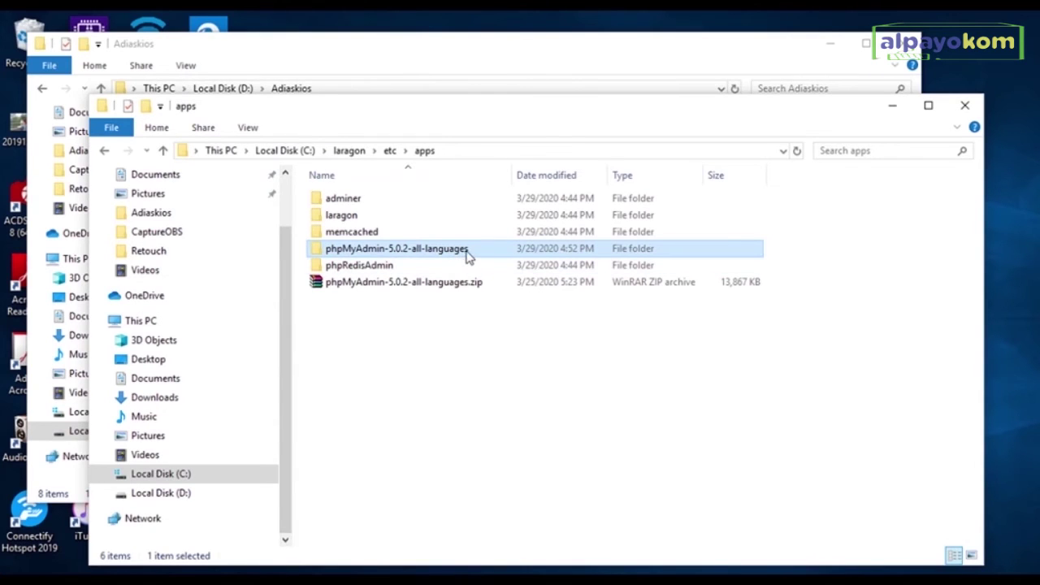
Step: Rename the phpMyAdmin-5.0.2-all-languages folder in apps as phpMyAdmin
{"action": "right_click", "coordinate": [467, 256]}
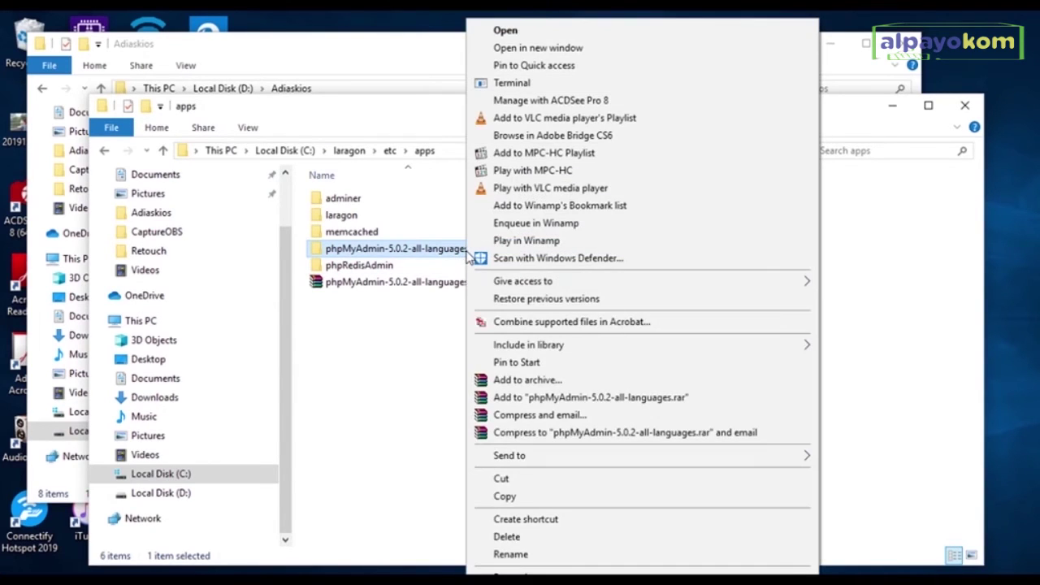
{"action": "left_click", "coordinate": [518, 554]}
{"action": "left_click", "coordinate": [478, 248]}
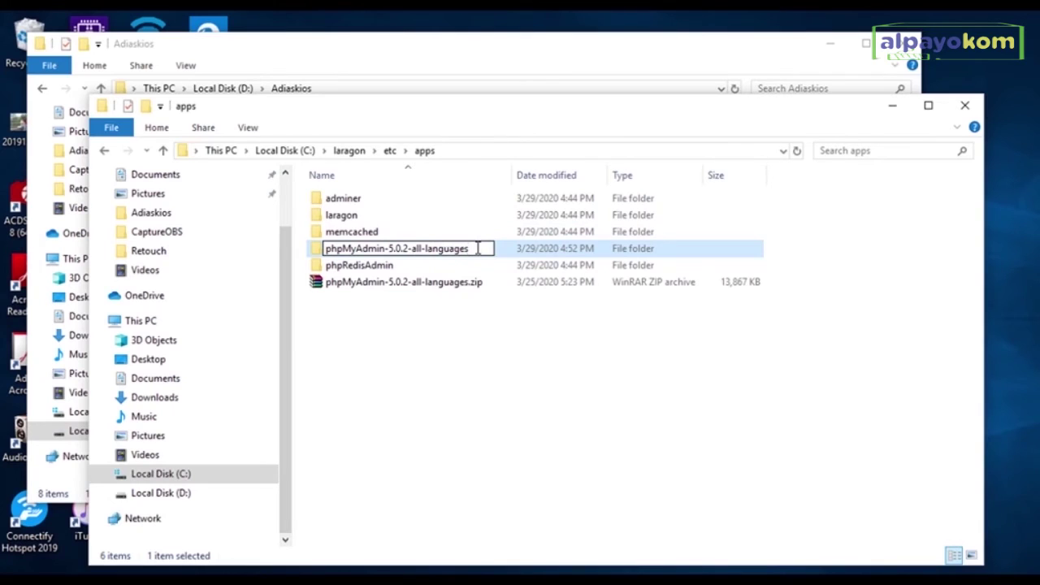
{"action": "key", "text": "BackSpace"}
{"action": "key", "text": "BackSpace"}
{"action": "key", "text": "BackSpace"}
{"action": "key", "text": "BackSpace"}
{"action": "key", "text": "BackSpace"}
{"action": "key", "text": "BackSpace"}
{"action": "key", "text": "BackSpace"}
{"action": "key", "text": "BackSpace"}
{"action": "key", "text": "BackSpace"}
{"action": "key", "text": "BackSpace"}
{"action": "key", "text": "BackSpace"}
{"action": "key", "text": "BackSpace"}
{"action": "key", "text": "BackSpace"}
{"action": "key", "text": "BackSpace"}
{"action": "key", "text": "BackSpace"}
{"action": "key", "text": "BackSpace"}
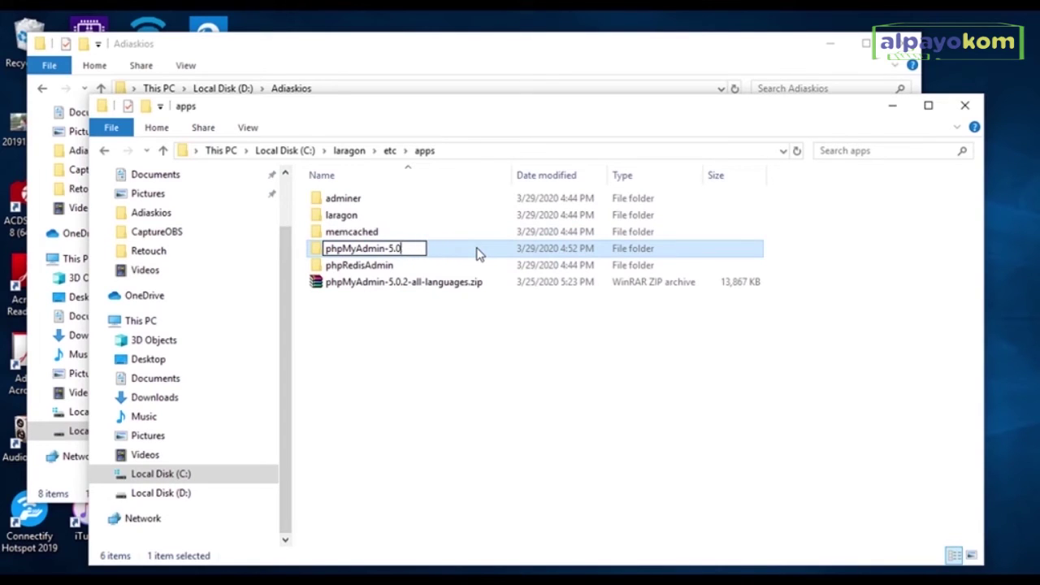
{"action": "key", "text": "BackSpace"}
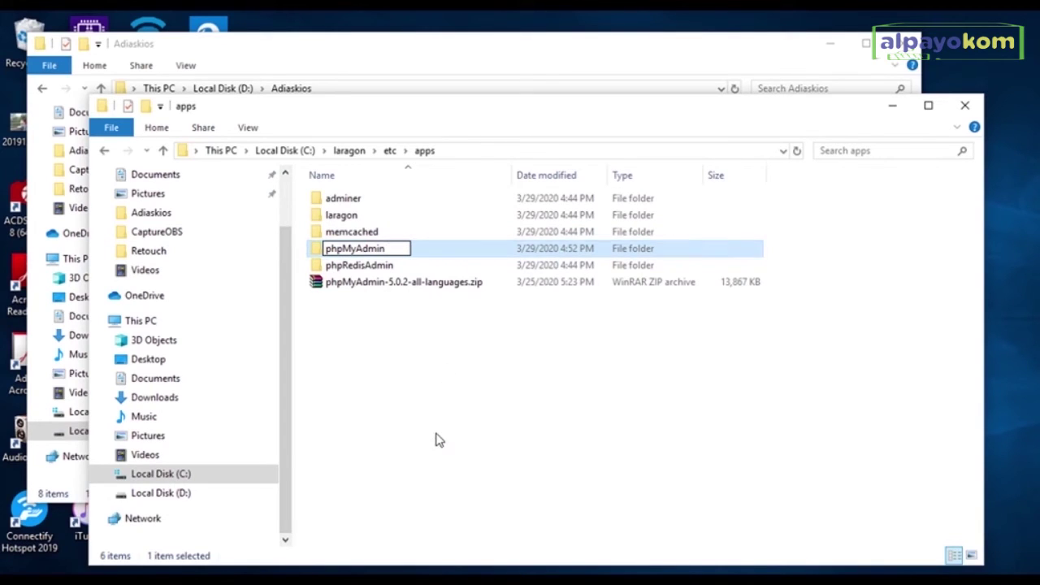
{"action": "left_click", "coordinate": [435, 438]}
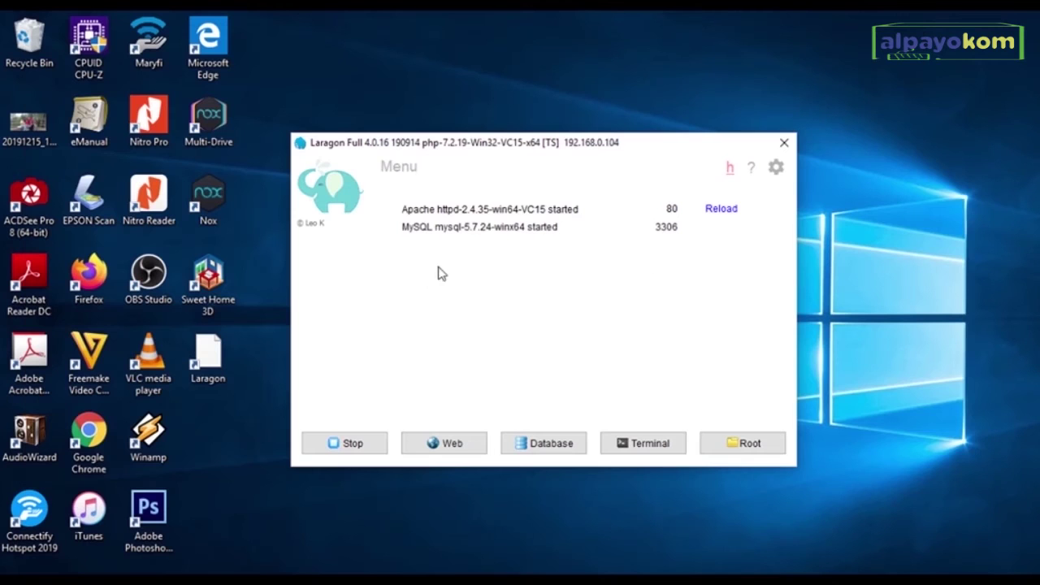
Step: Switch to Laragon and quick-add the phpmyadmin package
{"action": "left_click", "coordinate": [396, 168]}
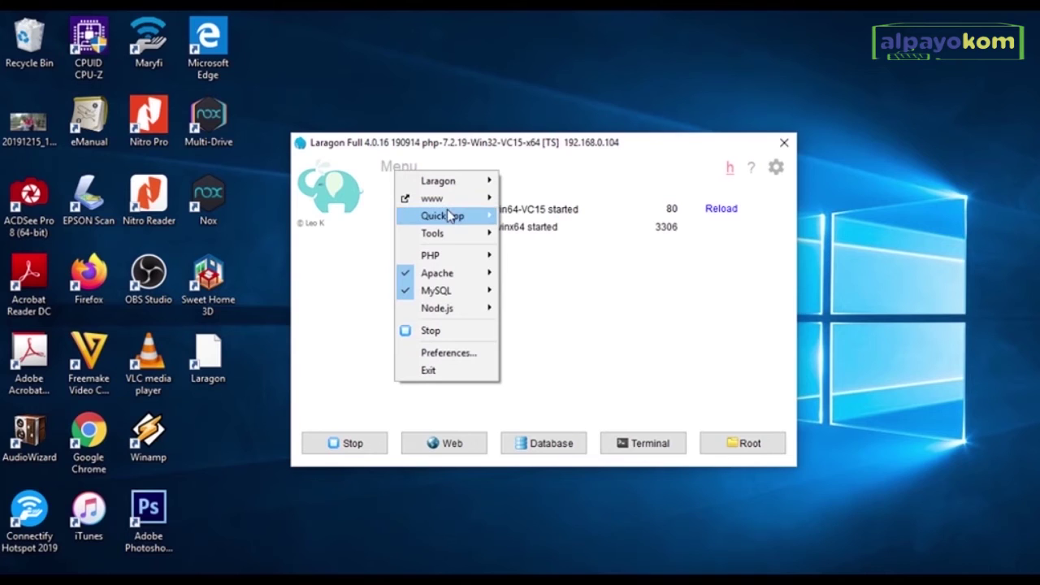
{"action": "mouse_move", "coordinate": [478, 237]}
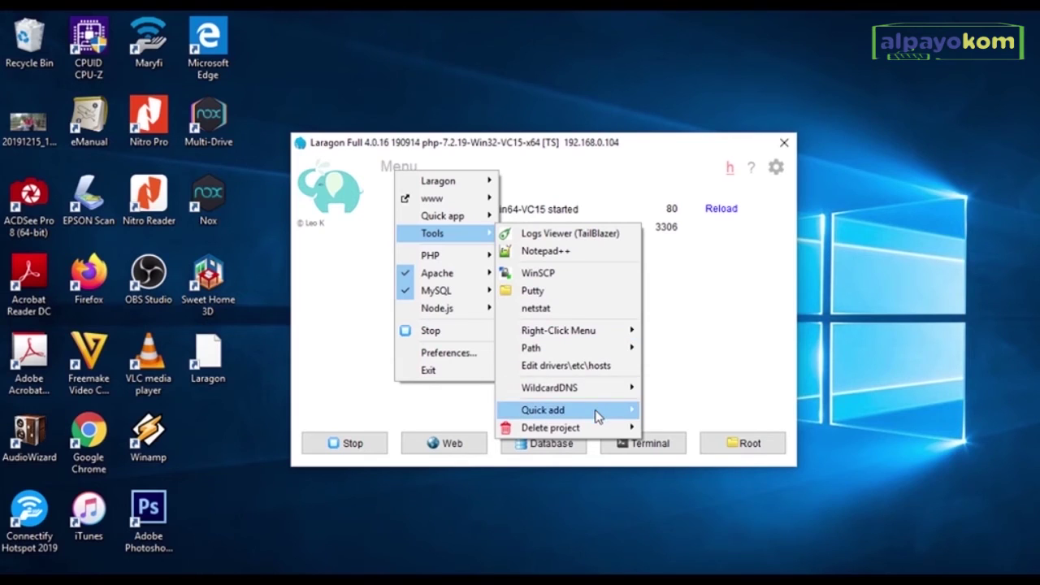
{"action": "mouse_move", "coordinate": [599, 412]}
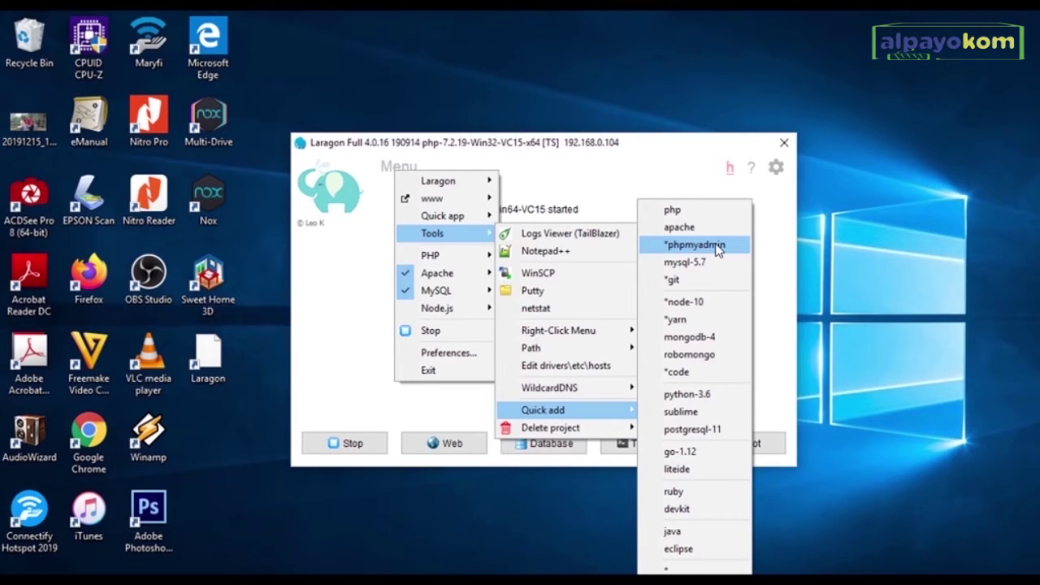
{"action": "left_click", "coordinate": [717, 248]}
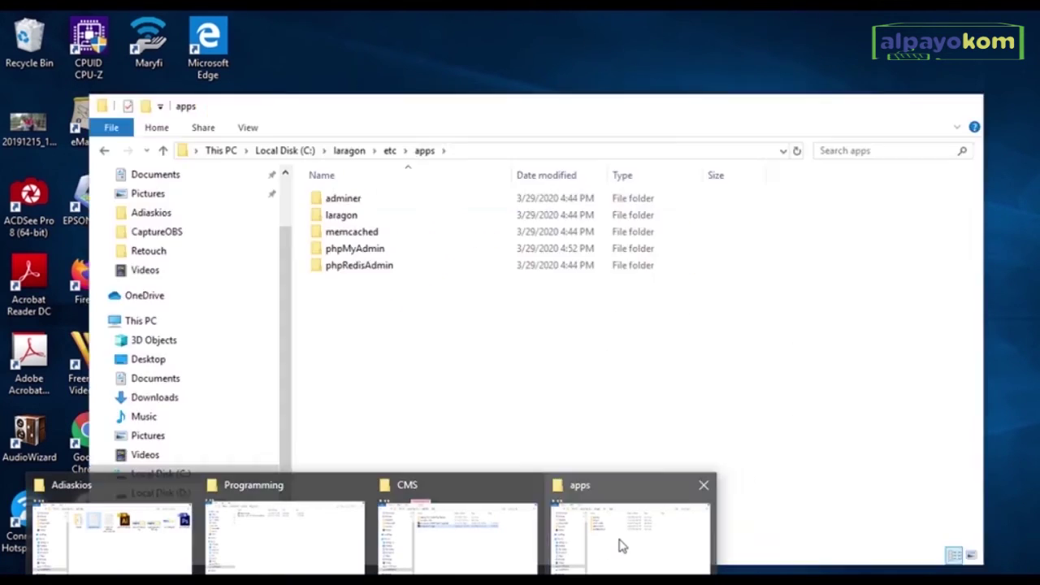
Step: Check the contents of the apps folder in a maximized File Explorer window and go up to the etc folder
{"action": "left_click", "coordinate": [622, 545]}
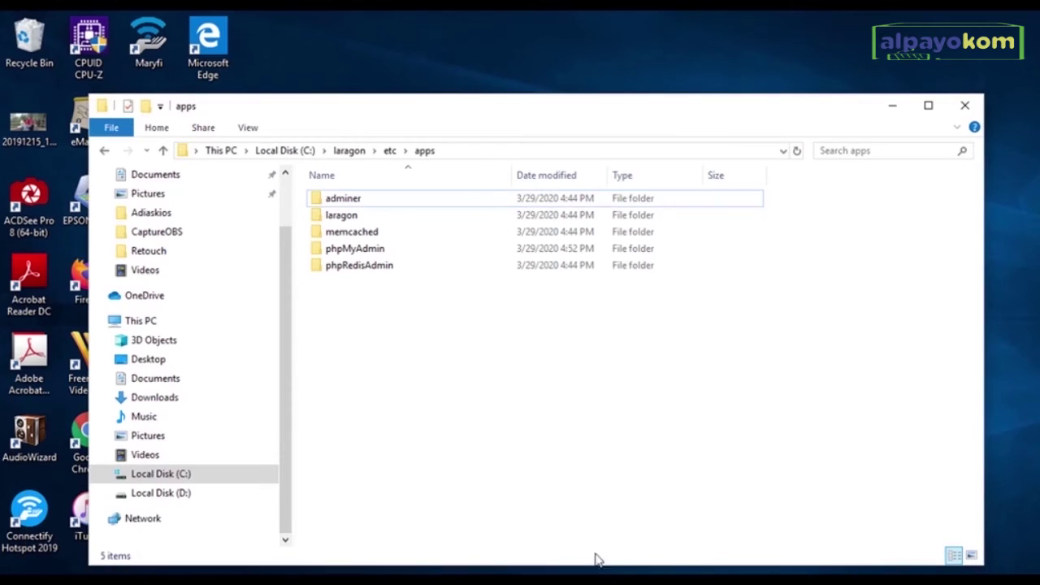
{"action": "left_click", "coordinate": [924, 108]}
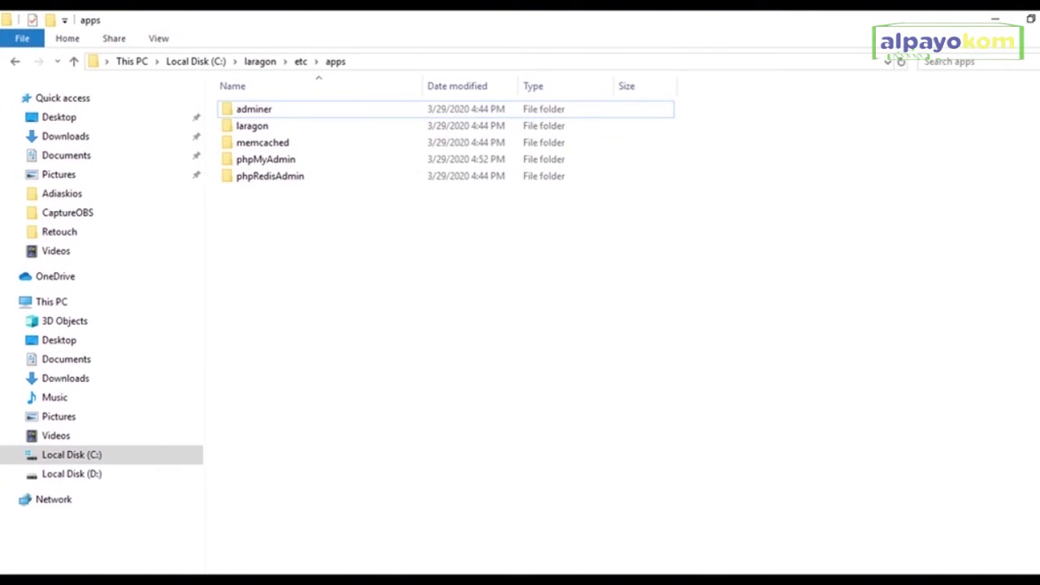
{"action": "left_click", "coordinate": [490, 524]}
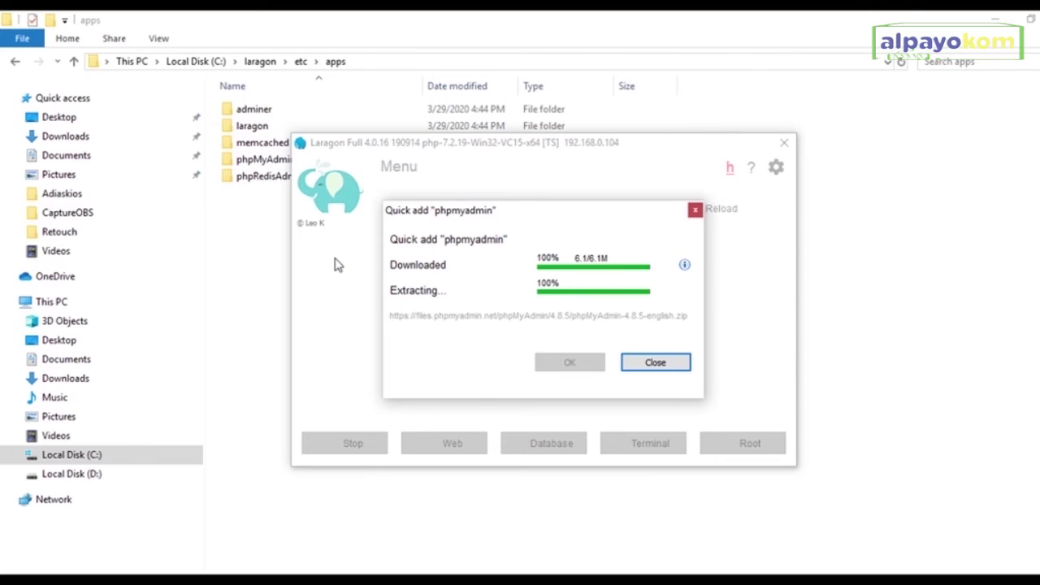
{"action": "left_click", "coordinate": [299, 62]}
Step: Switch to the phpMyAdmin page in the browser and log in with the username root and an empty password
{"action": "key", "text": "alt+Tab"}
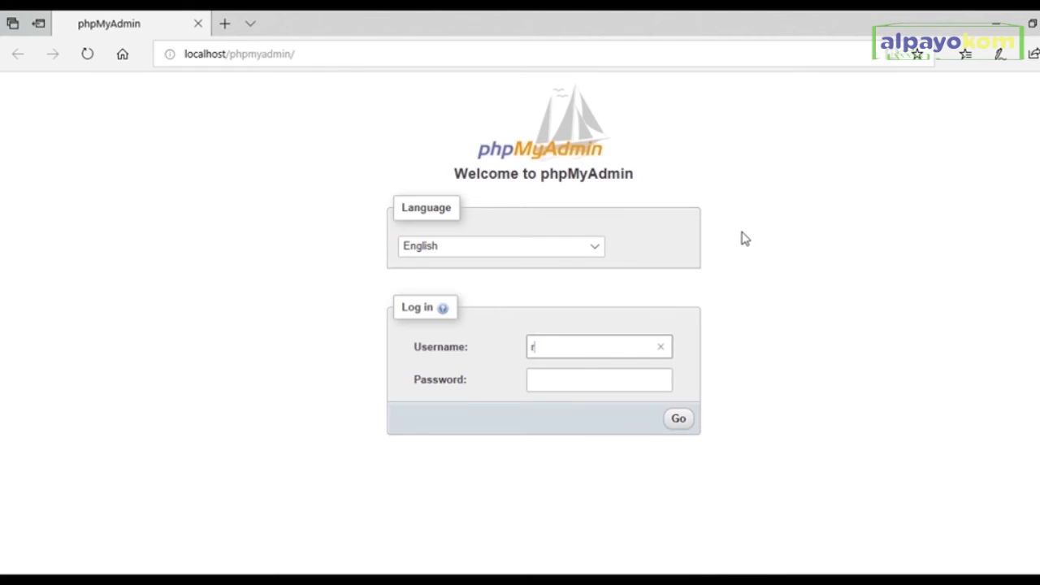
{"action": "type", "text": "oot"}
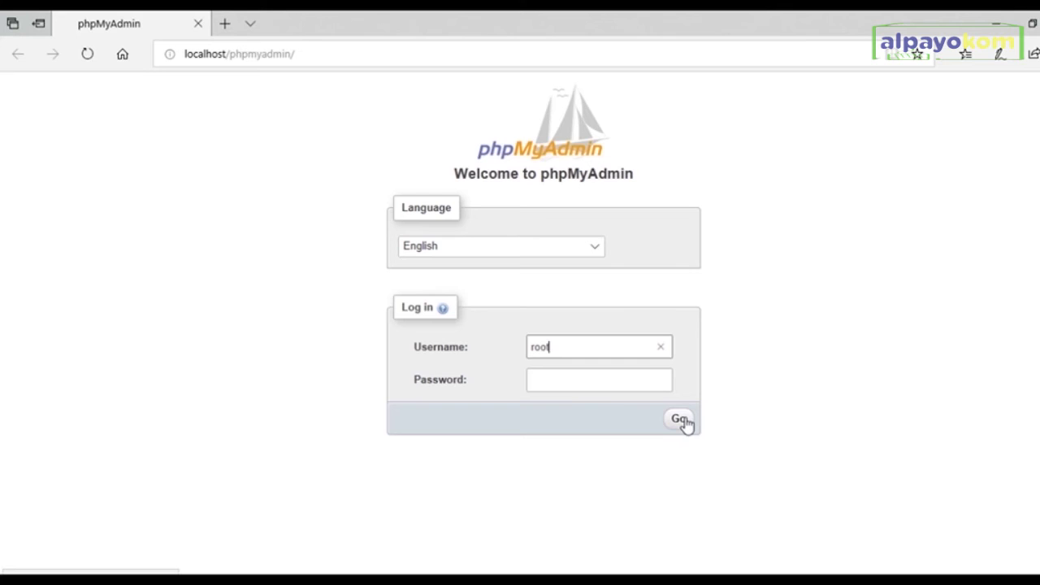
{"action": "left_click", "coordinate": [681, 419]}
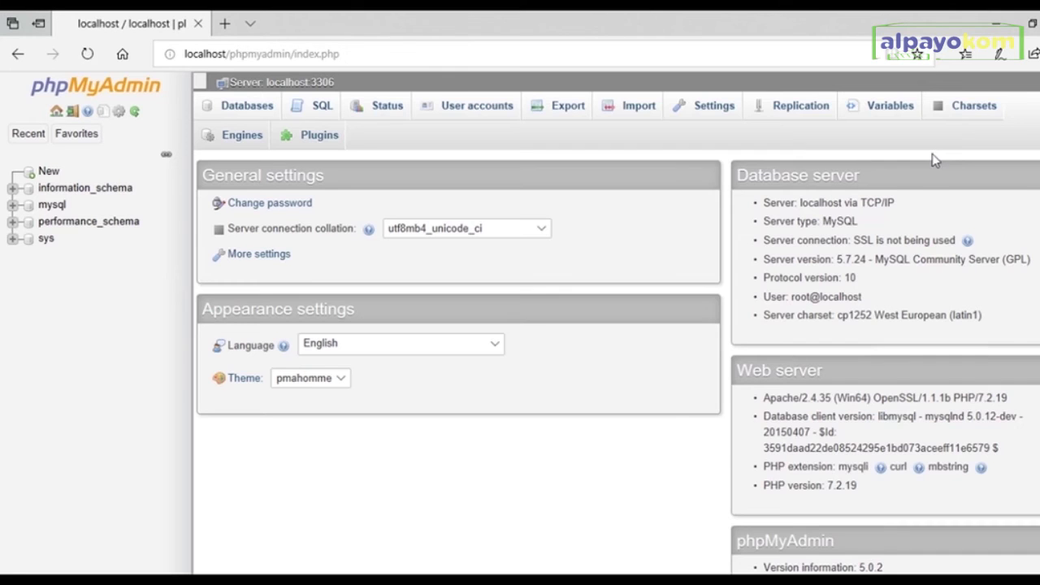
Step: Create a new database named DatabasePertama with the latin1_swedish_ci collation and open its structure
{"action": "scroll", "coordinate": [935, 160], "scroll_direction": "down", "scroll_amount": 1}
{"action": "scroll", "coordinate": [934, 160], "scroll_direction": "up", "scroll_amount": 1}
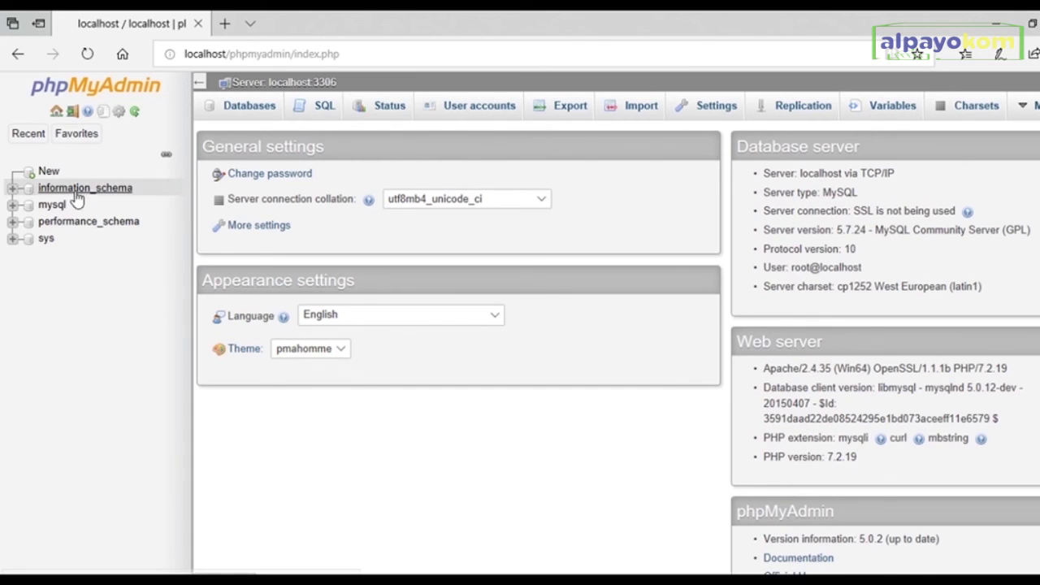
{"action": "left_click", "coordinate": [52, 172]}
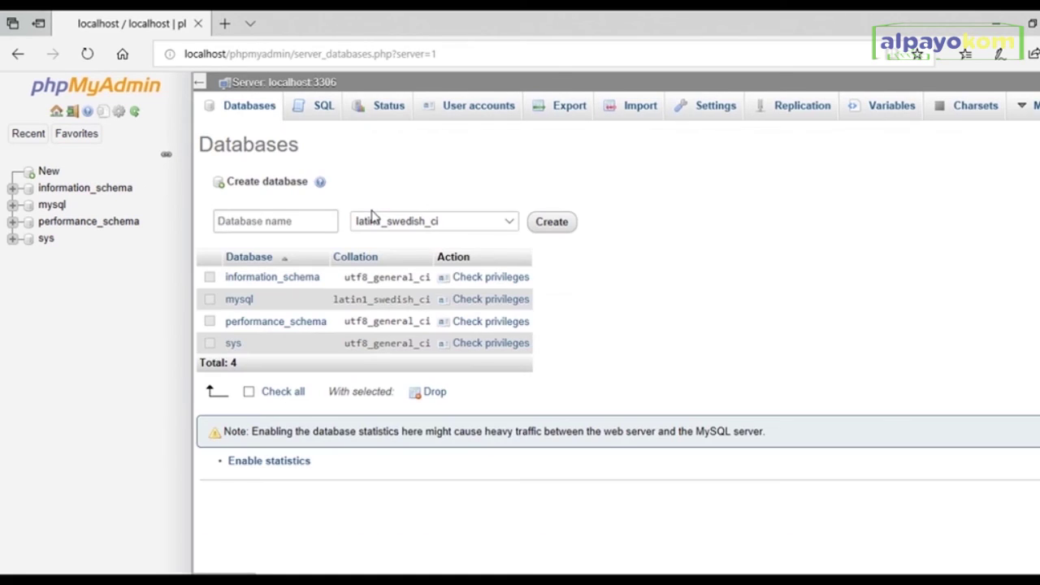
{"action": "left_click", "coordinate": [275, 227]}
{"action": "type", "text": "DatabasePertama"}
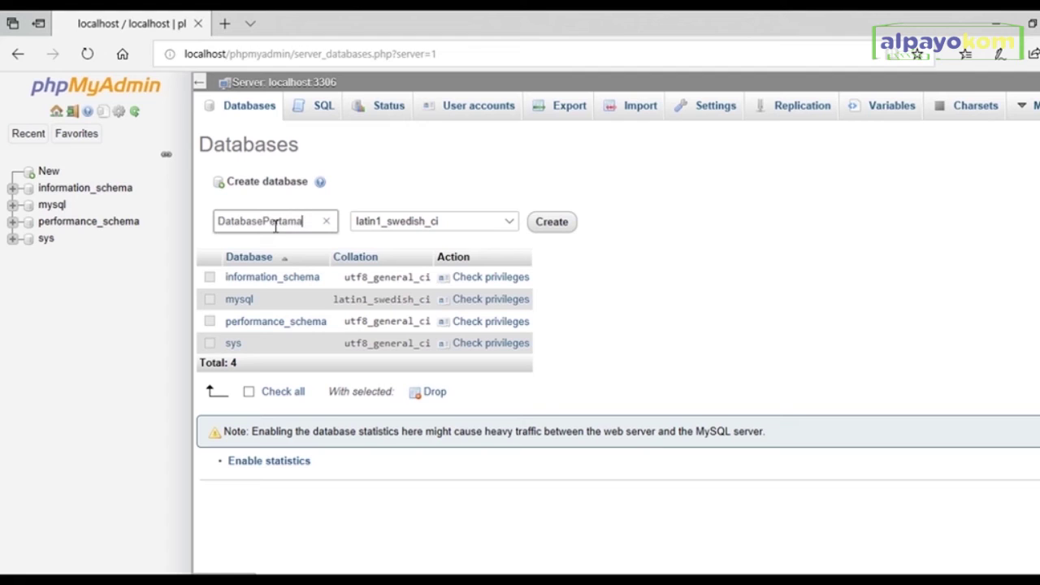
{"action": "left_click", "coordinate": [559, 231]}
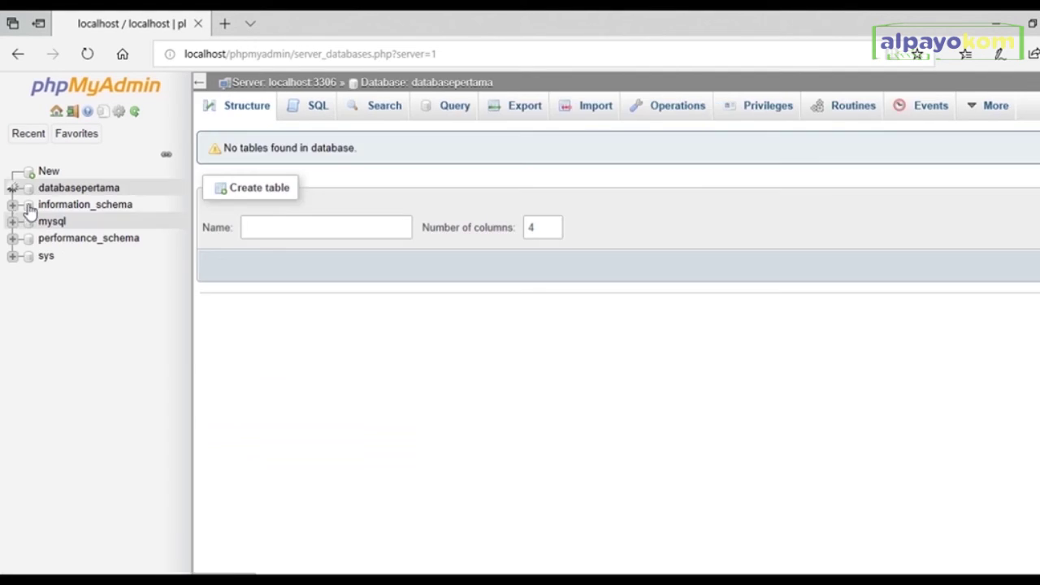
{"action": "left_click", "coordinate": [65, 190]}
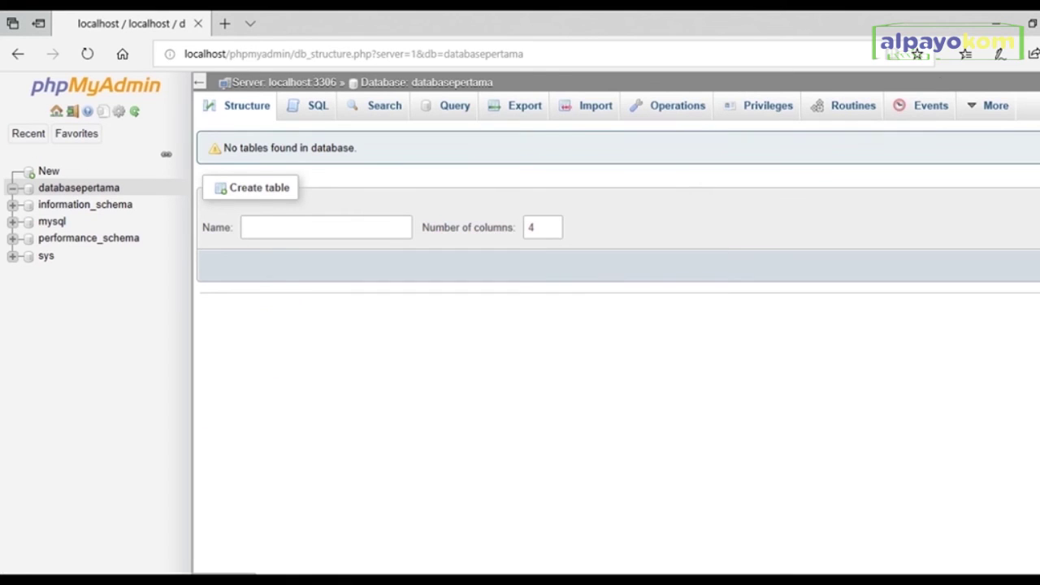
Step: Minimize the browser, switch to File Explorer and open the C:\laragon\www folder
{"action": "left_click", "coordinate": [998, 27]}
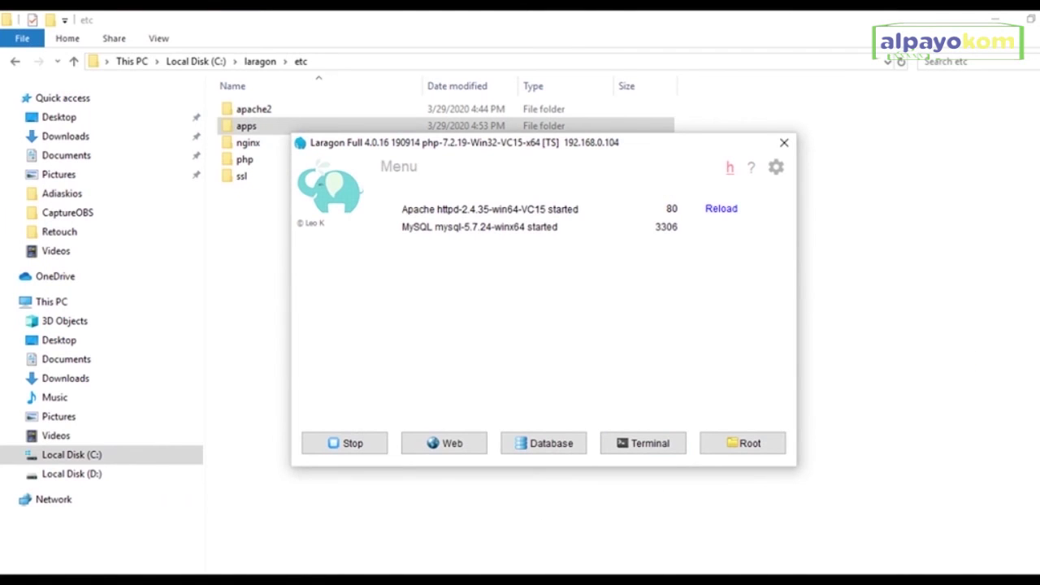
{"action": "left_click", "coordinate": [370, 580]}
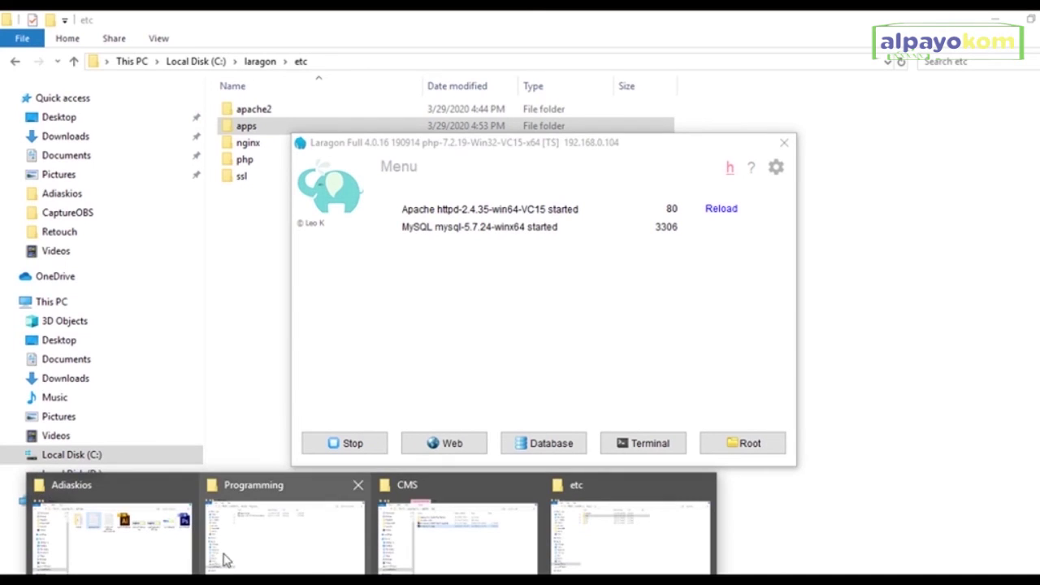
{"action": "left_click", "coordinate": [608, 539]}
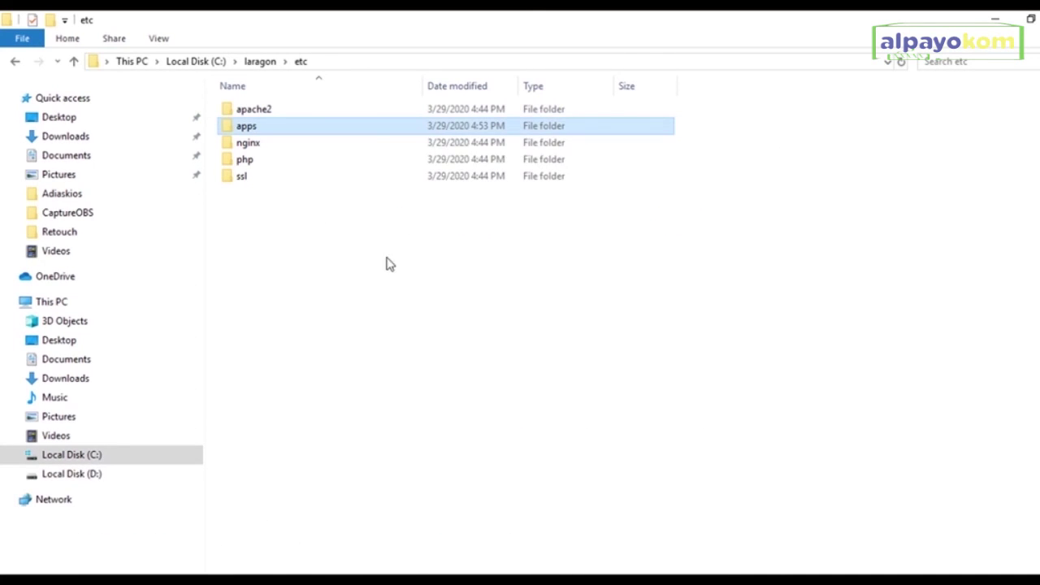
{"action": "left_click", "coordinate": [219, 64]}
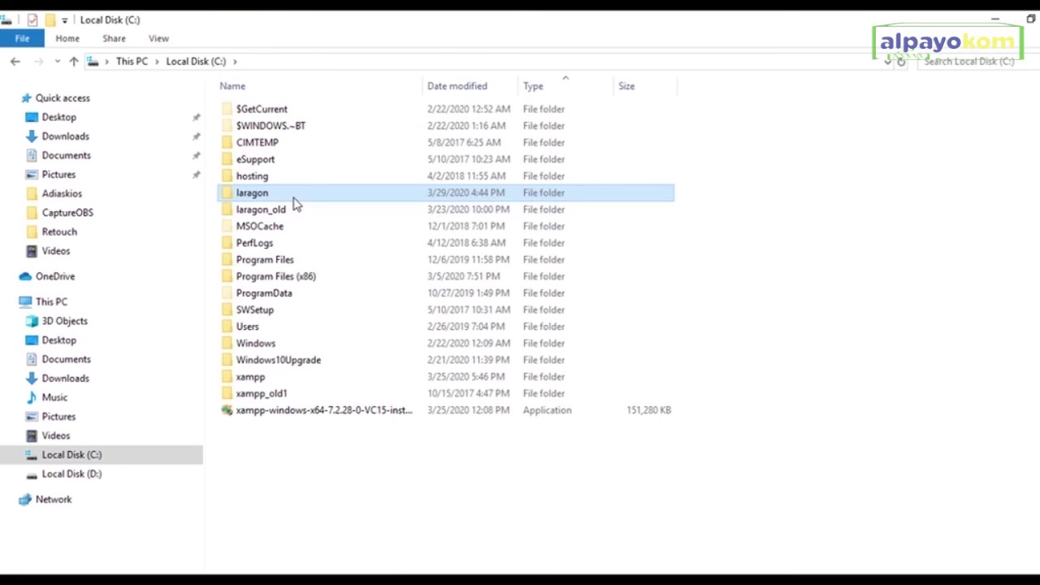
{"action": "double_click", "coordinate": [295, 203]}
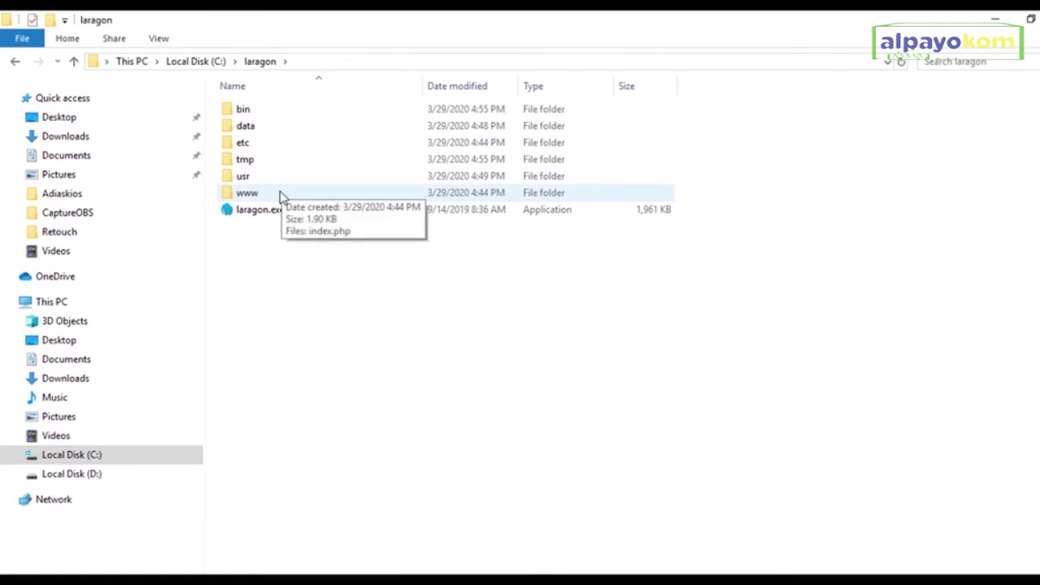
{"action": "double_click", "coordinate": [279, 193]}
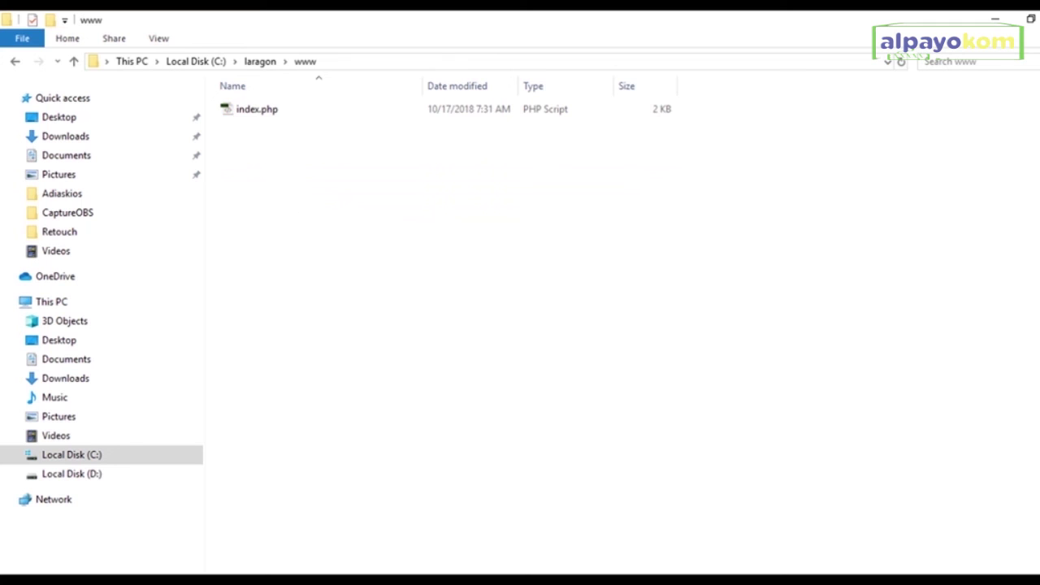
{"action": "left_click", "coordinate": [348, 231]}
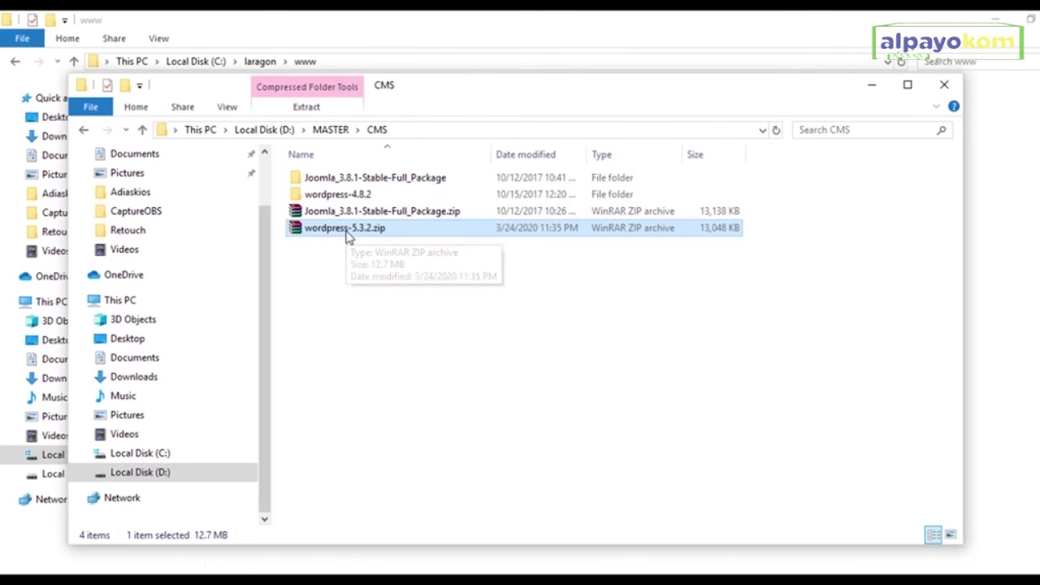
{"action": "right_click", "coordinate": [348, 226]}
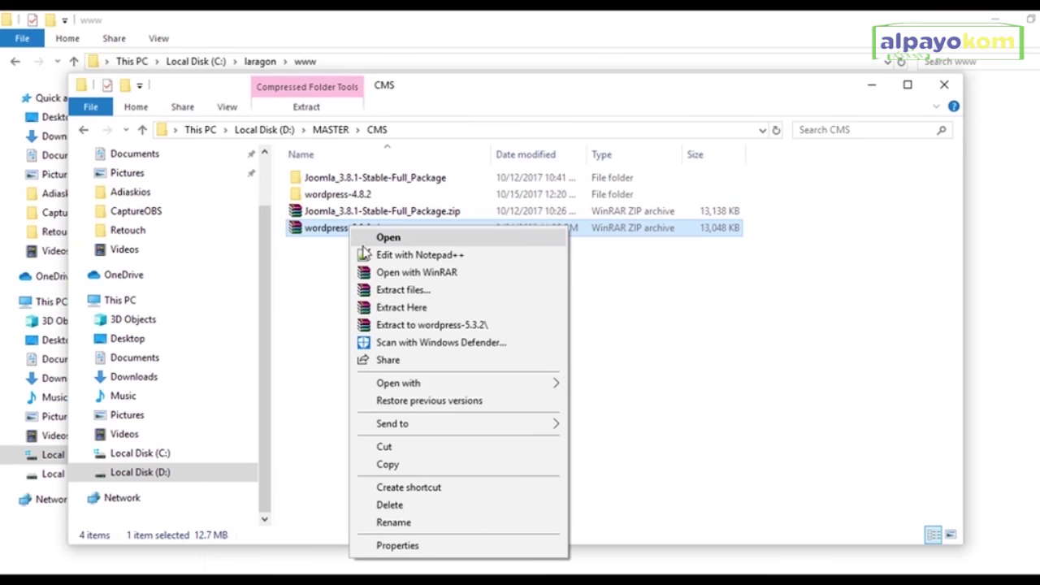
{"action": "left_click", "coordinate": [402, 465]}
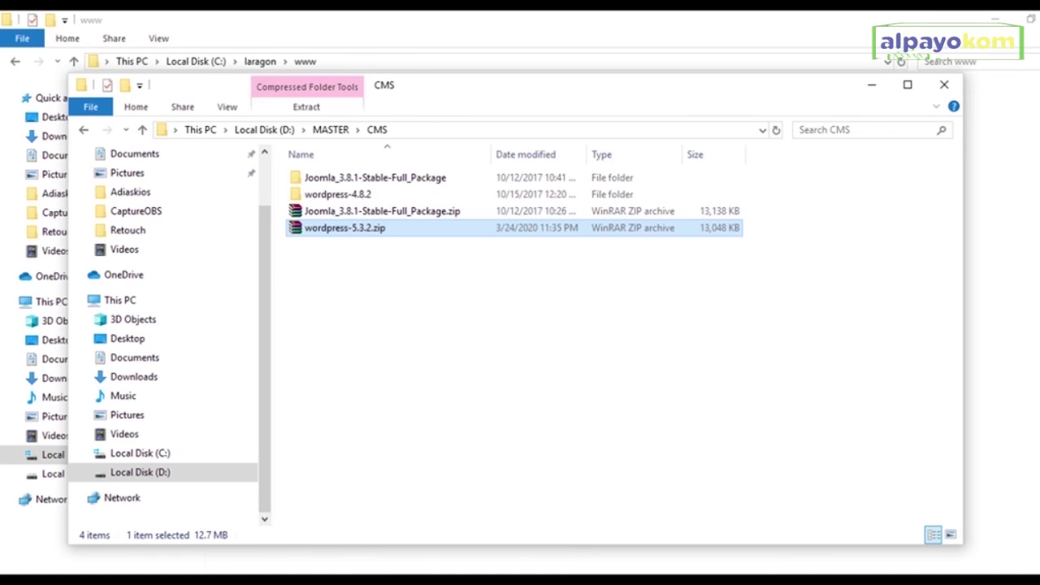
{"action": "mouse_move", "coordinate": [450, 573]}
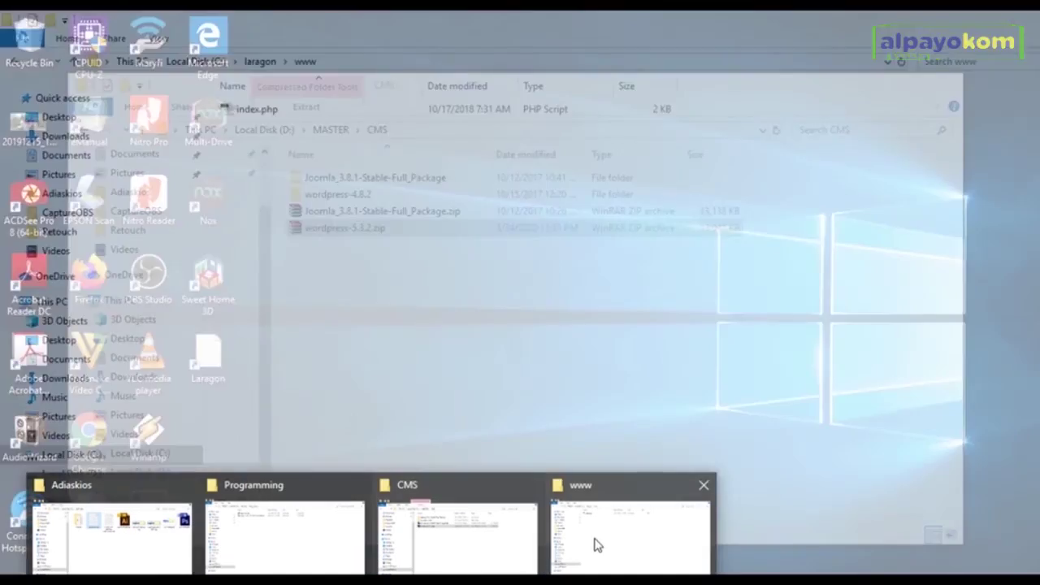
{"action": "left_click", "coordinate": [592, 538]}
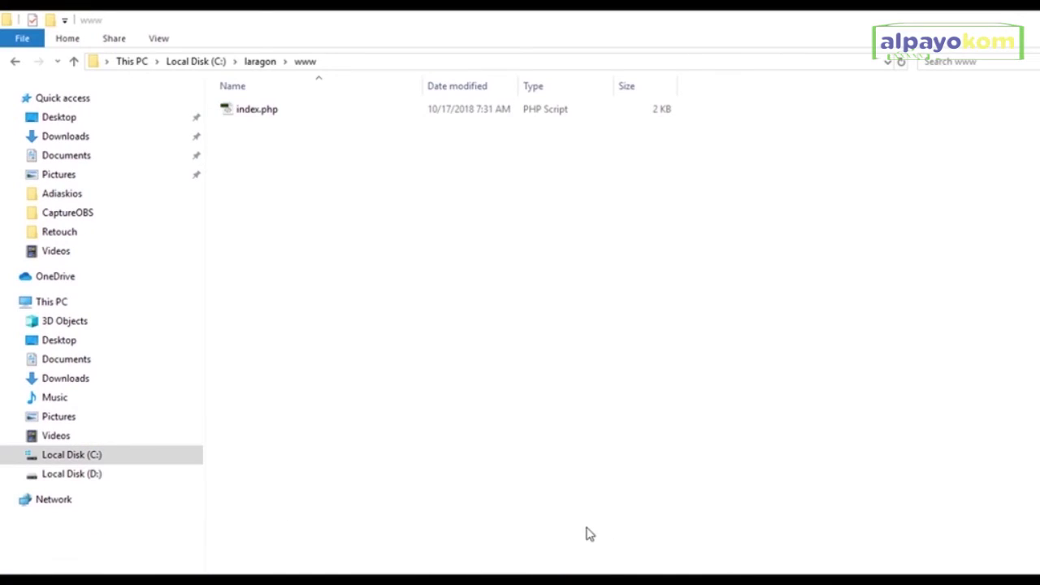
{"action": "right_click", "coordinate": [308, 291]}
{"action": "left_click", "coordinate": [353, 396]}
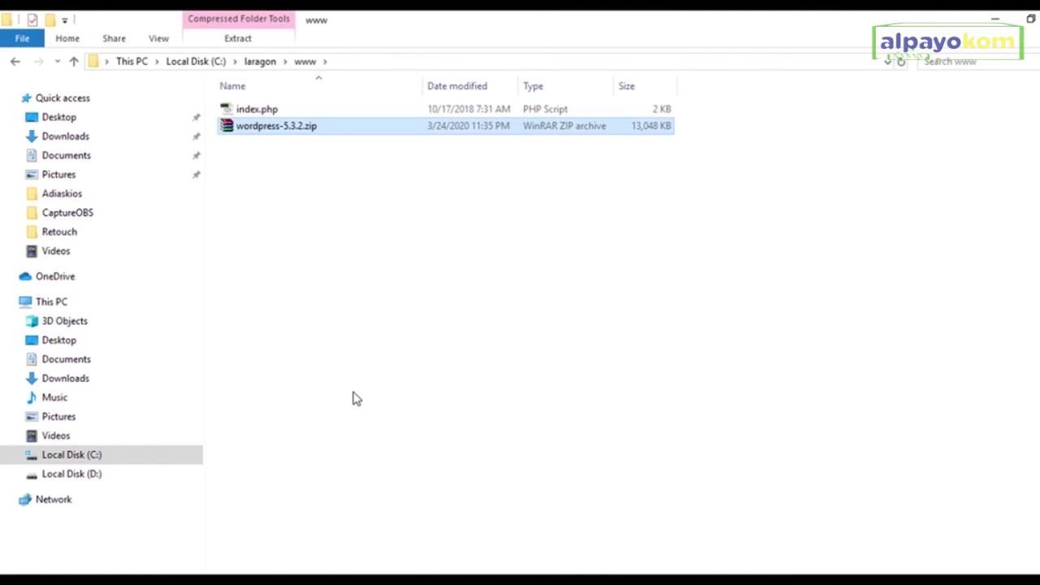
Step: Extract wordpress-5.3.2.zip into its own wordpress-5.3.2 folder within www, and delete the copied archive
{"action": "right_click", "coordinate": [290, 136]}
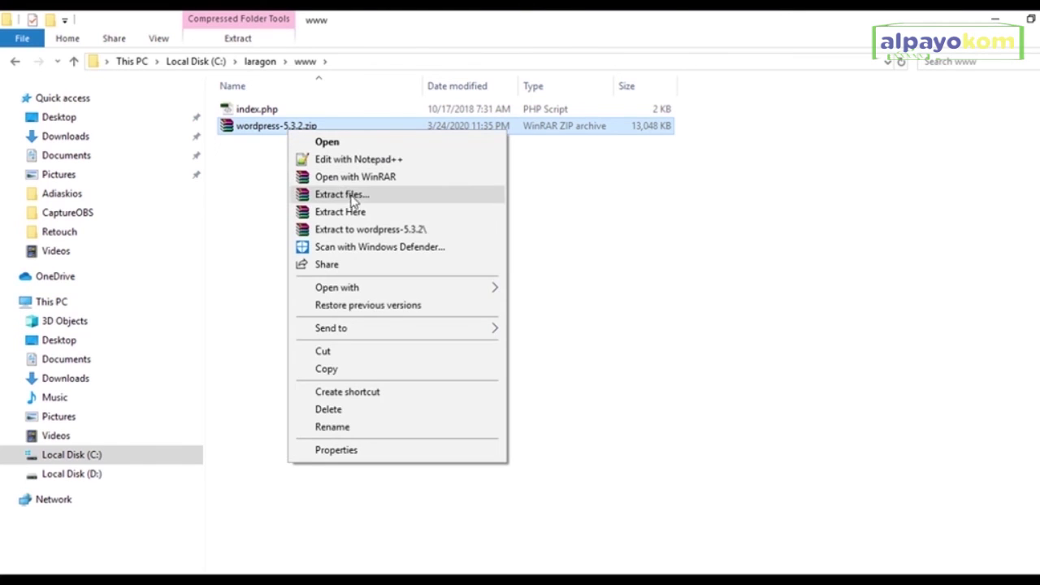
{"action": "left_click", "coordinate": [362, 231]}
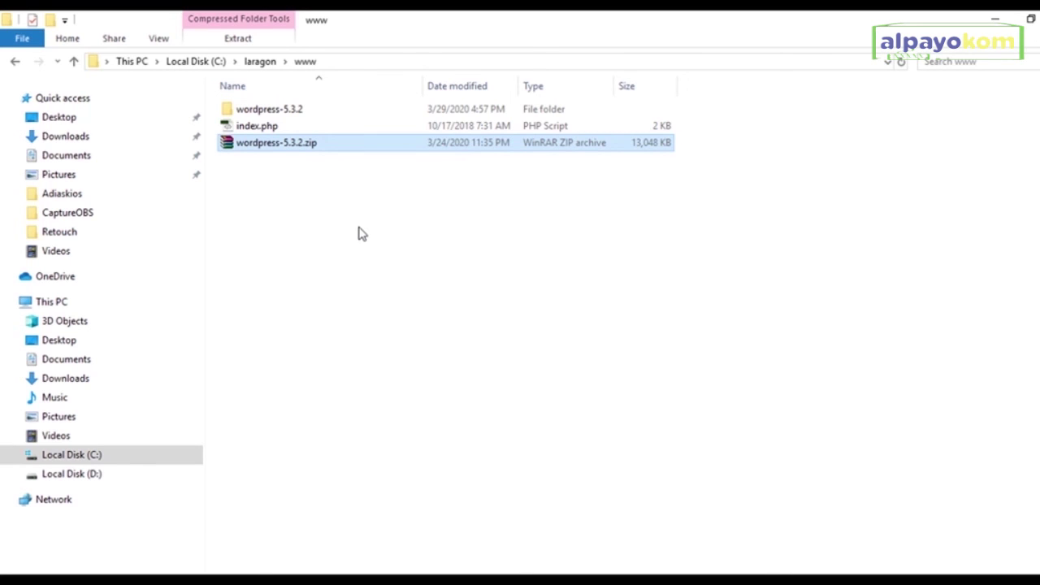
{"action": "left_click", "coordinate": [319, 151]}
{"action": "key", "text": "Escape"}
{"action": "left_click", "coordinate": [296, 193]}
{"action": "left_click", "coordinate": [307, 151]}
{"action": "key", "text": "Delete"}
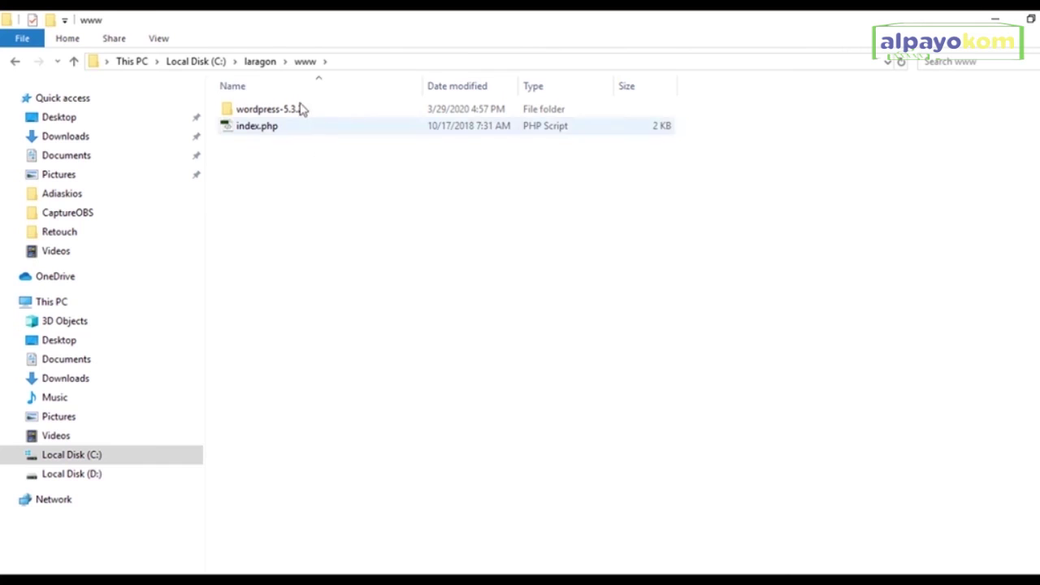
Step: Open the extracted wordpress-5.3.2 folder and rename the wordpress folder inside it as adiaskios1
{"action": "double_click", "coordinate": [268, 113]}
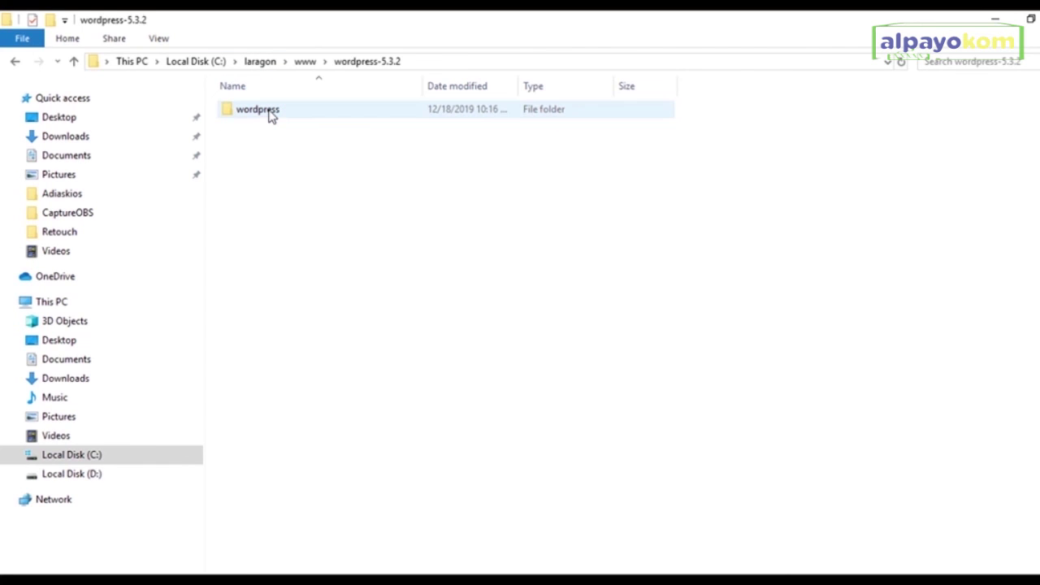
{"action": "double_click", "coordinate": [271, 114]}
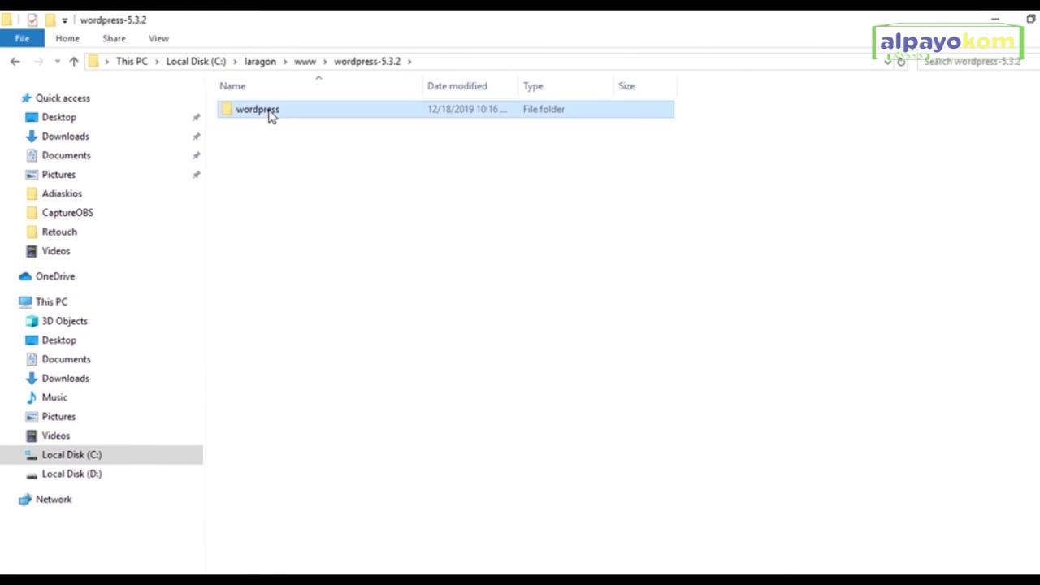
{"action": "left_click", "coordinate": [378, 65]}
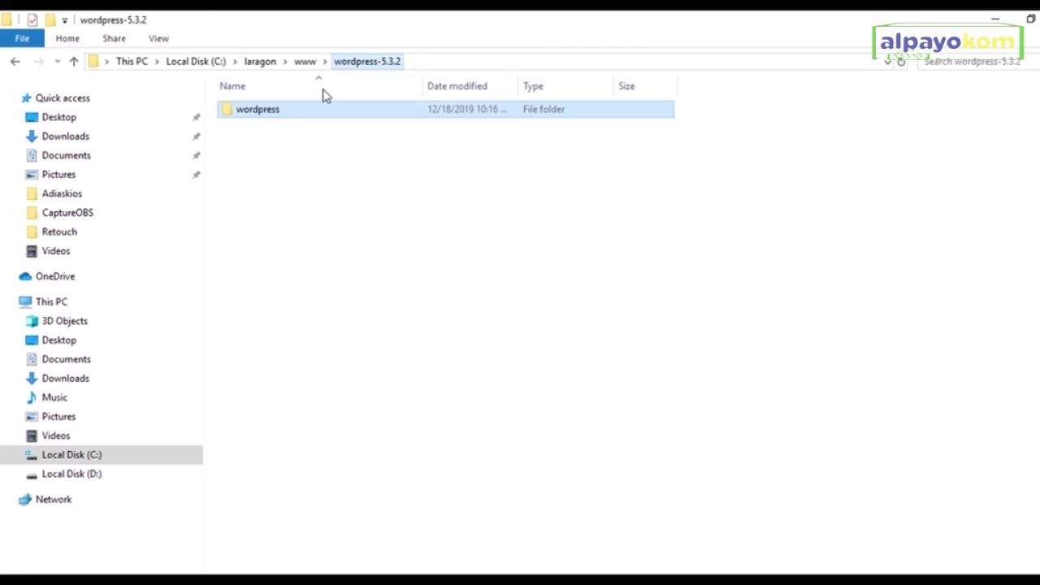
{"action": "right_click", "coordinate": [277, 117]}
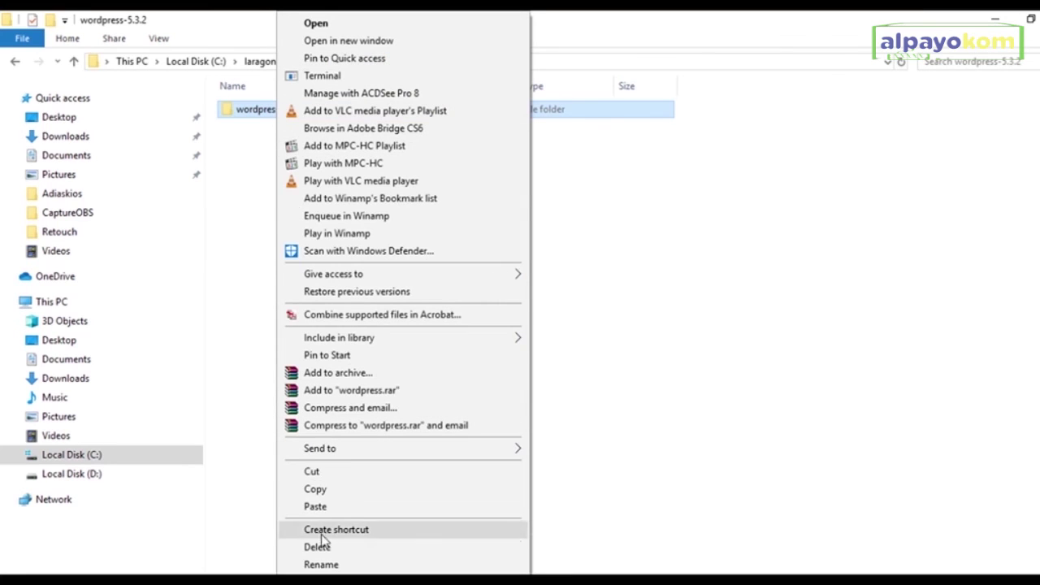
{"action": "left_click", "coordinate": [328, 565]}
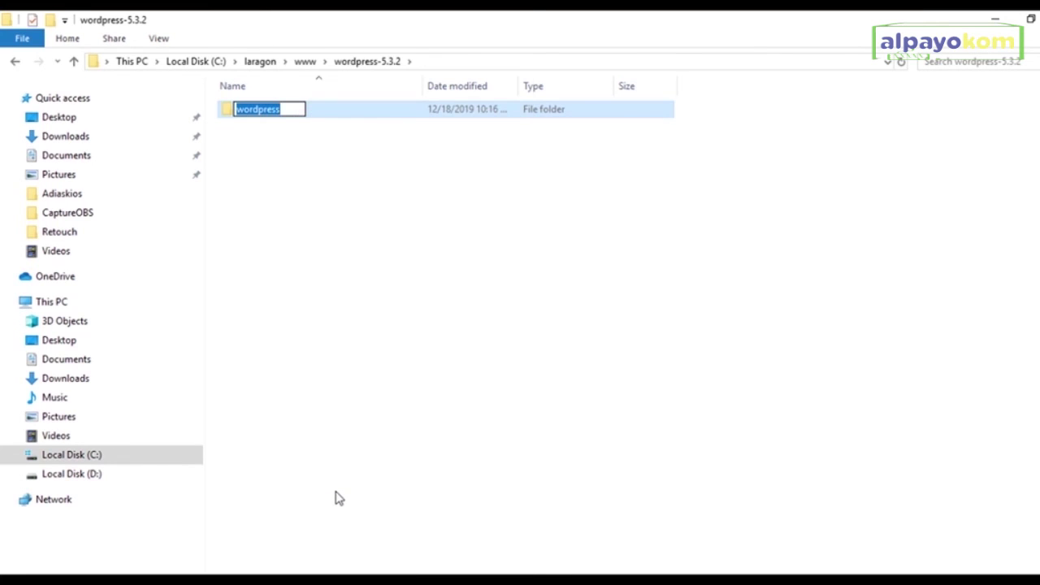
{"action": "type", "text": "adiaskios1"}
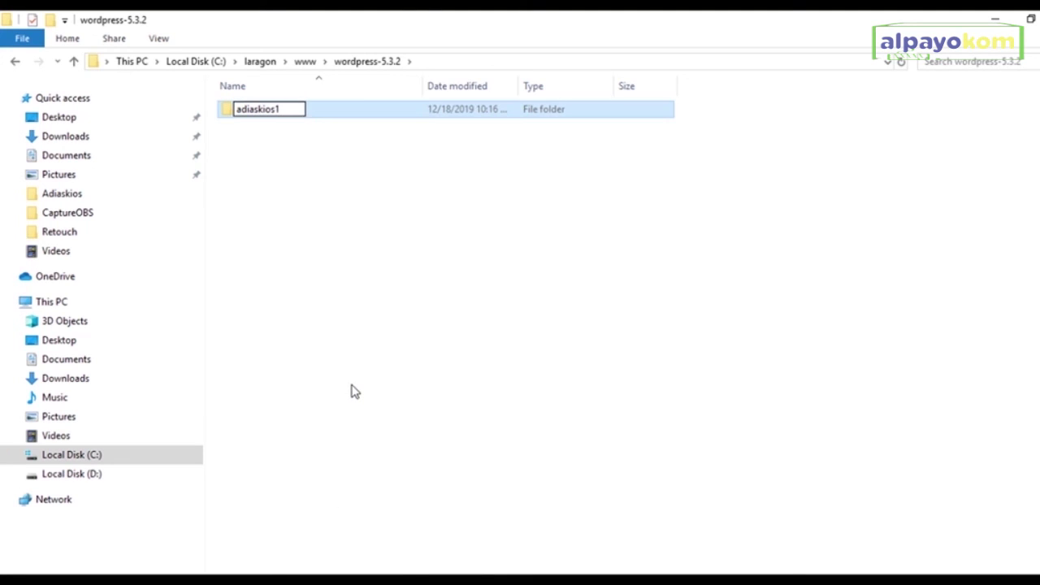
{"action": "left_click", "coordinate": [332, 161]}
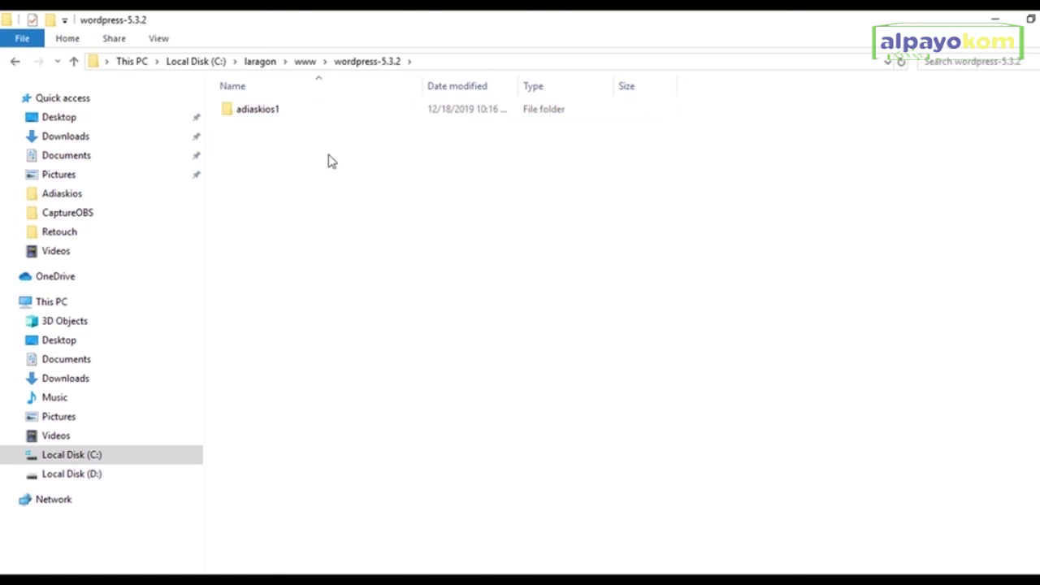
{"action": "right_click", "coordinate": [274, 111]}
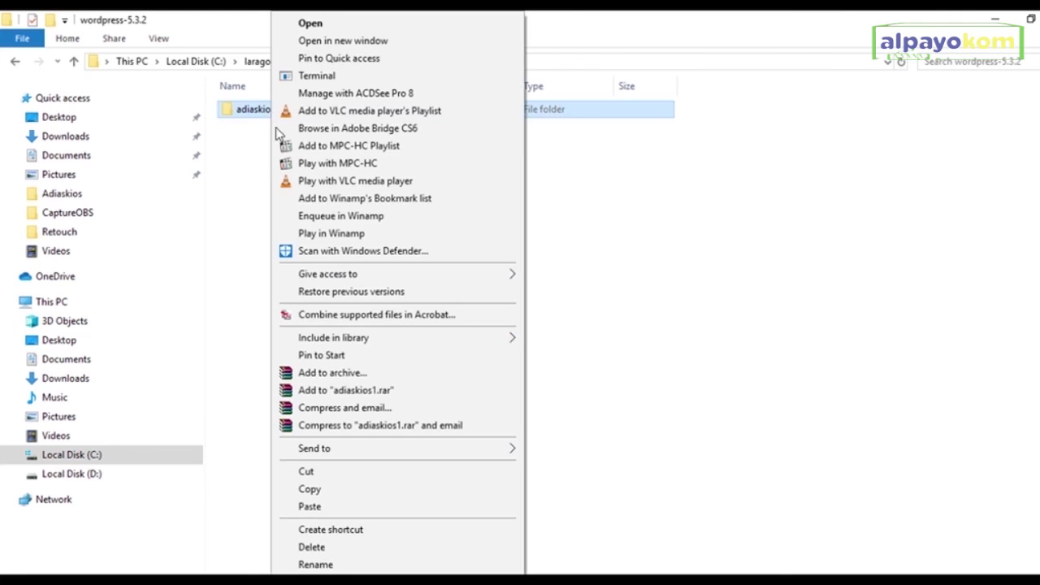
{"action": "left_click", "coordinate": [305, 471]}
{"action": "left_click", "coordinate": [305, 61]}
{"action": "right_click", "coordinate": [300, 254]}
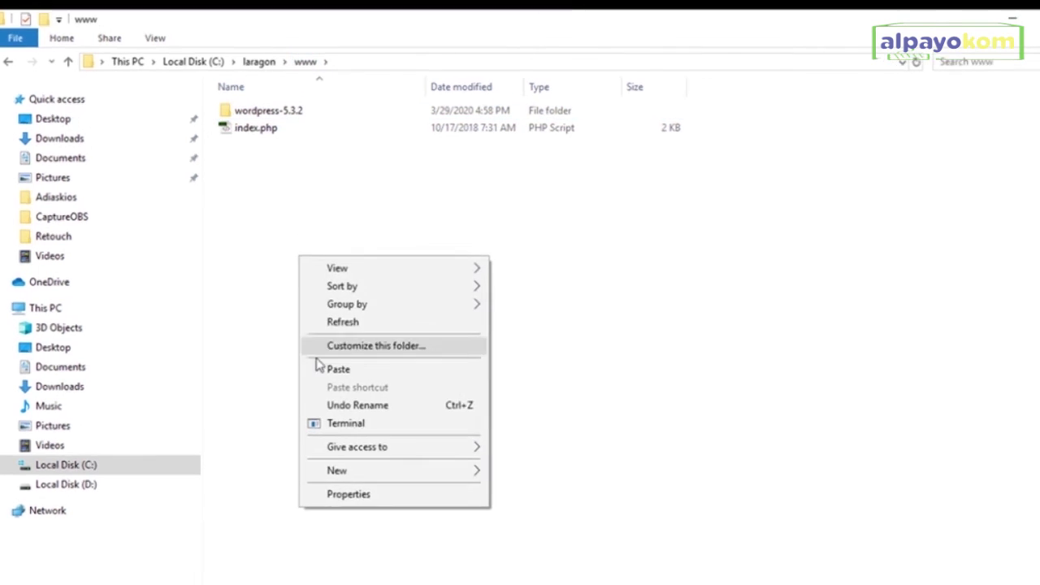
{"action": "left_click", "coordinate": [333, 369]}
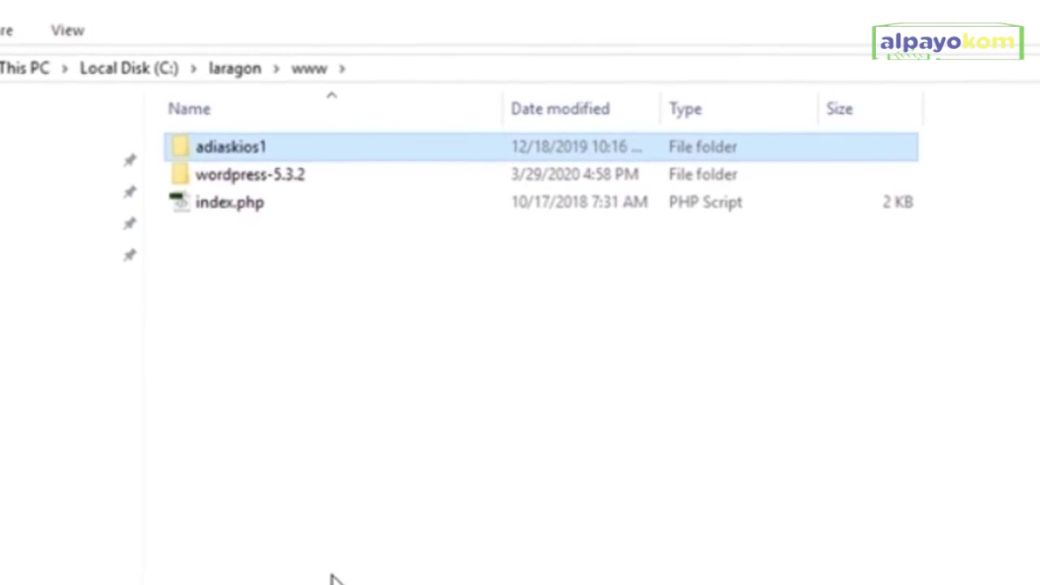
Step: Check the contents of the wordpress-5.3.2 folder, return to www and permanently delete that folder
{"action": "double_click", "coordinate": [324, 181]}
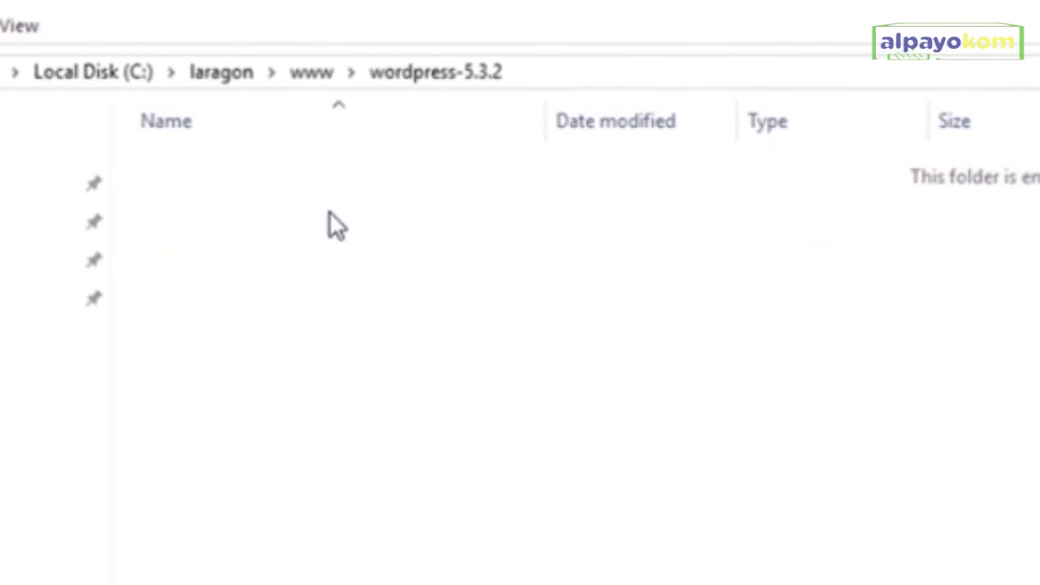
{"action": "left_click", "coordinate": [305, 72]}
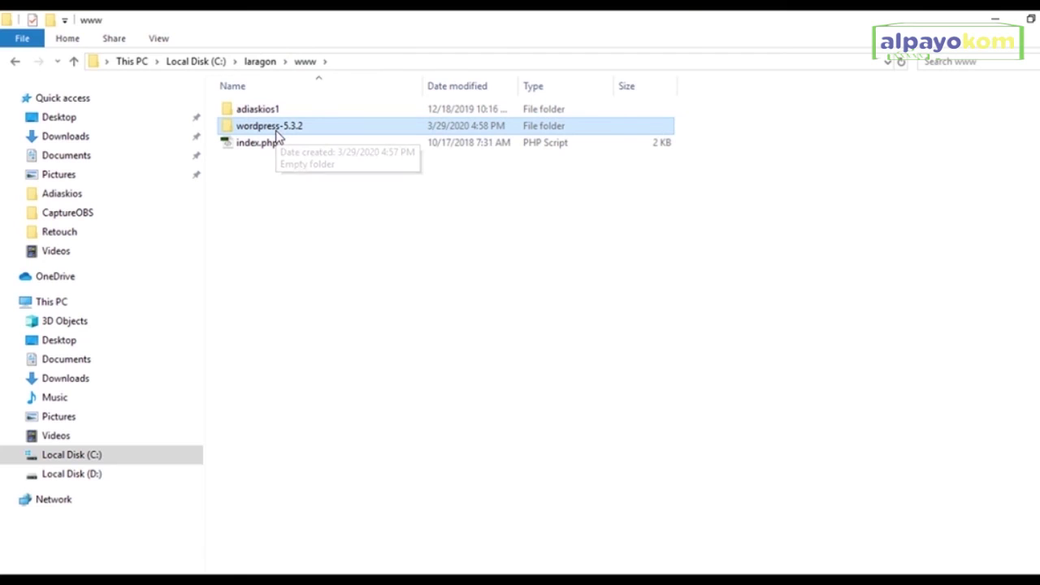
{"action": "key", "text": "shift+Delete"}
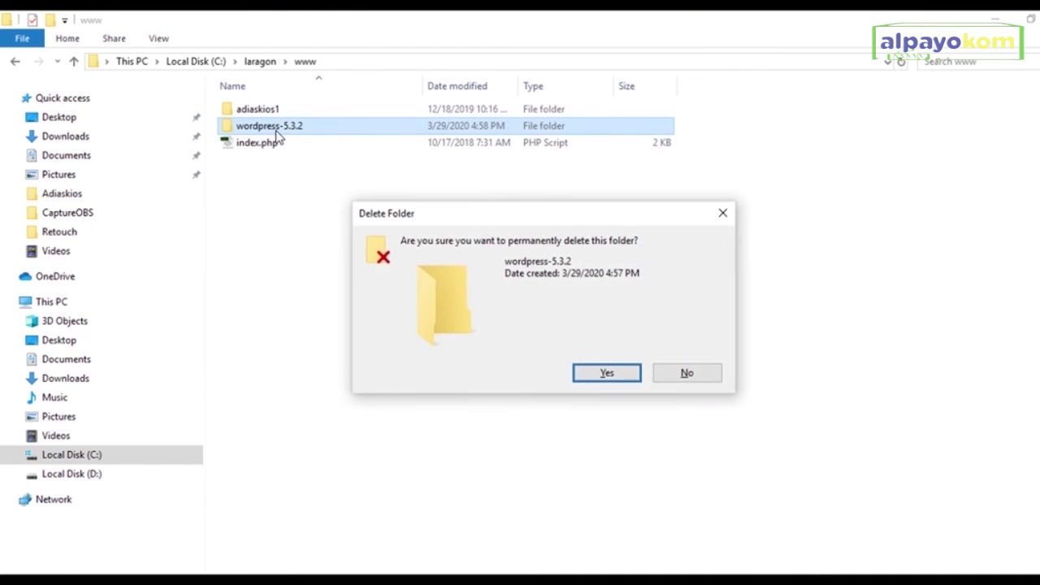
{"action": "key", "text": "Return"}
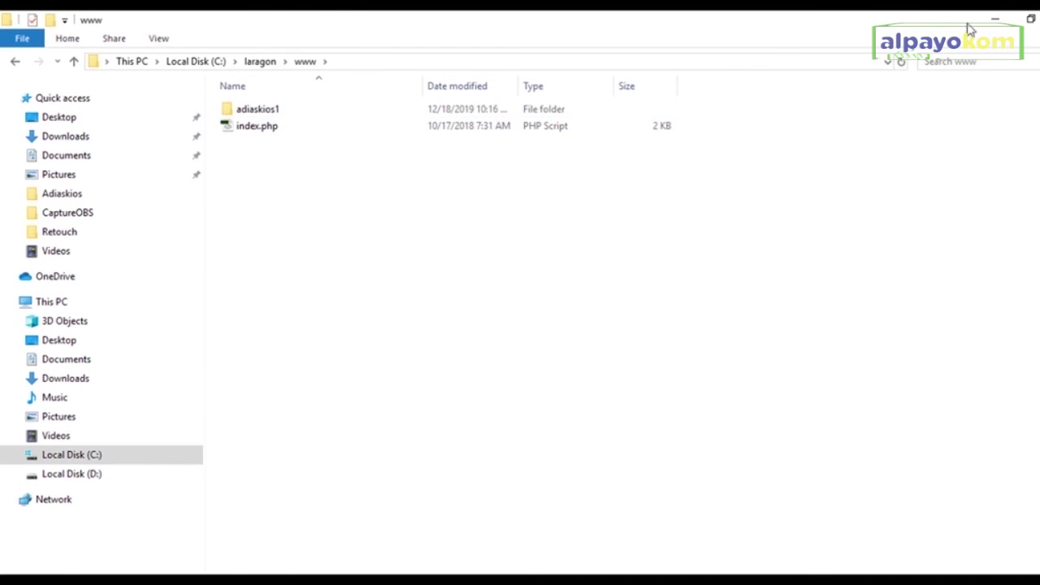
Step: Minimize the www and CMS folder windows and display the www project options in Laragon
{"action": "left_click", "coordinate": [996, 28]}
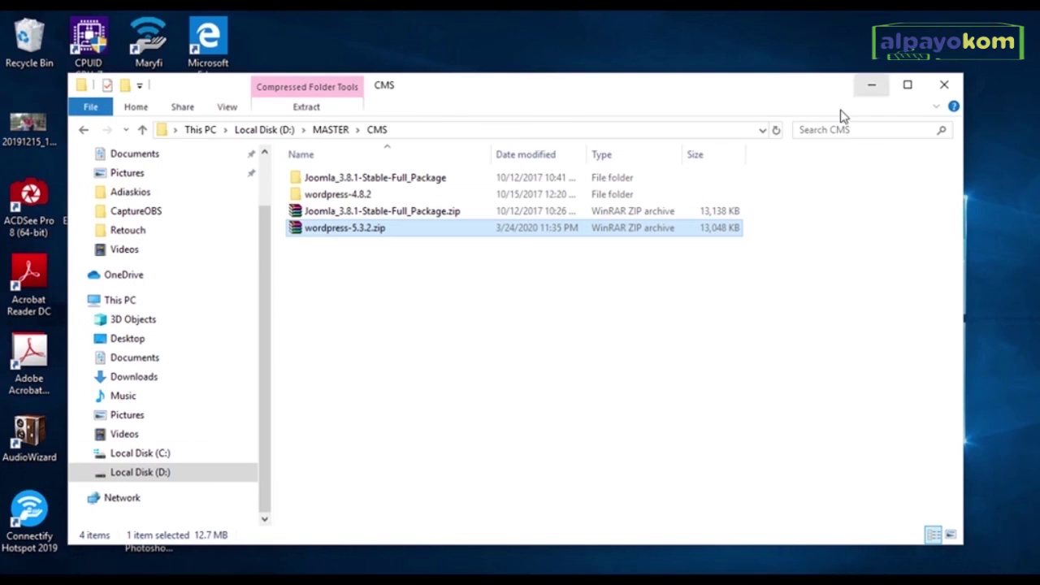
{"action": "left_click", "coordinate": [870, 86]}
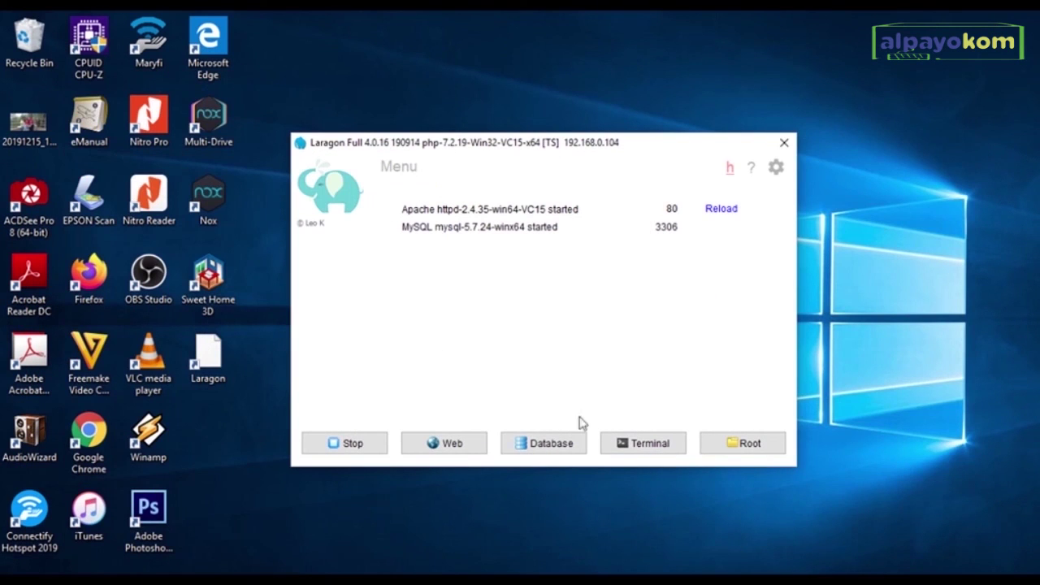
{"action": "left_click", "coordinate": [409, 175]}
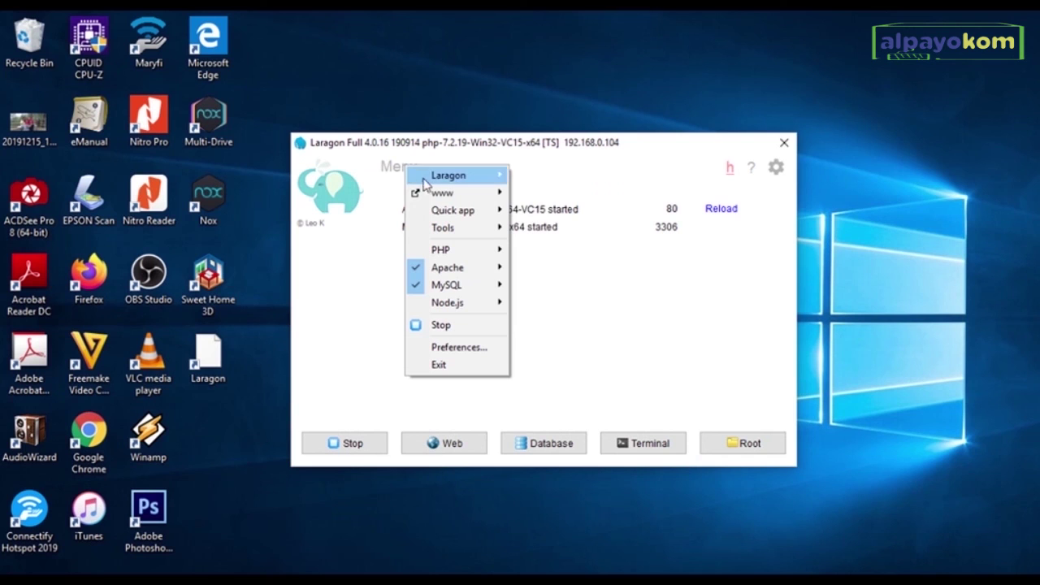
{"action": "mouse_move", "coordinate": [445, 192]}
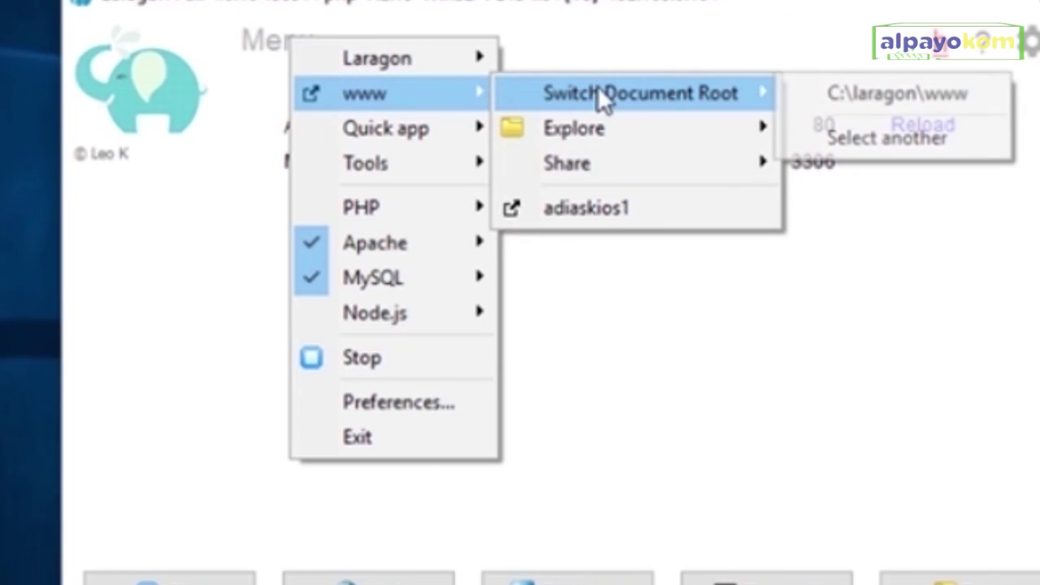